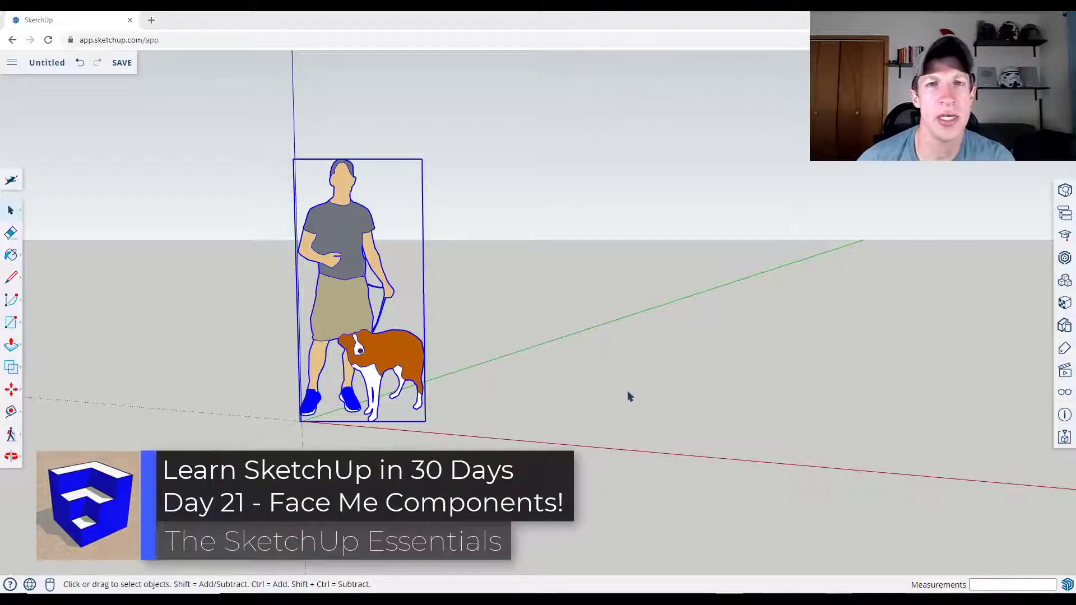
# Orbit the view around the Me and Bonnie figure, the 2D shrubs and the tree
pyautogui.moveTo(628, 395); pyautogui.dragTo(581, 375, button='middle')
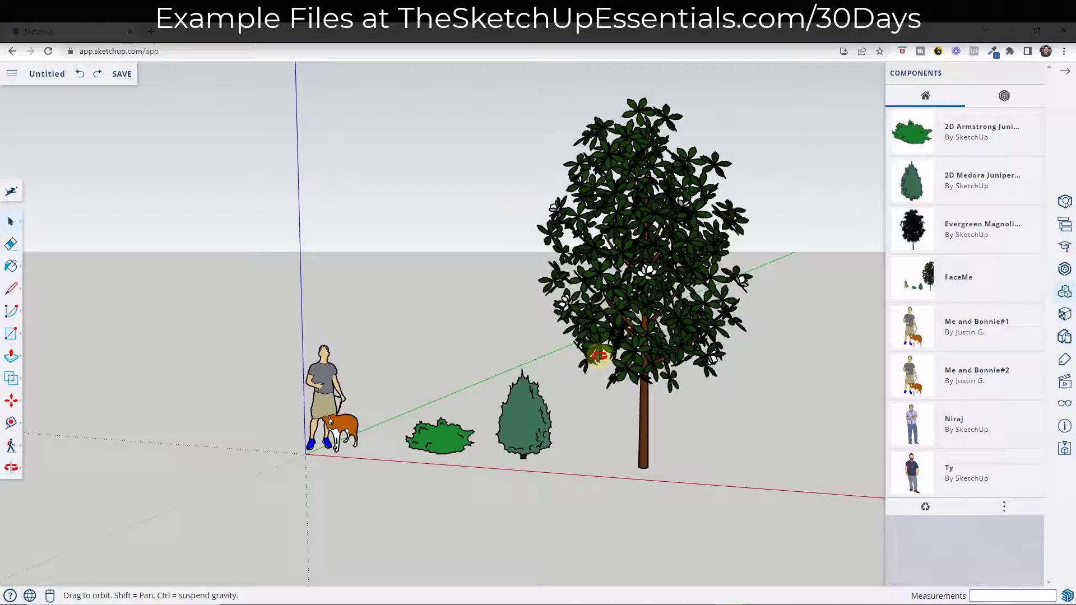
pyautogui.moveTo(599, 355); pyautogui.dragTo(618, 355, button='middle')
pyautogui.scroll(4, 350, 387)
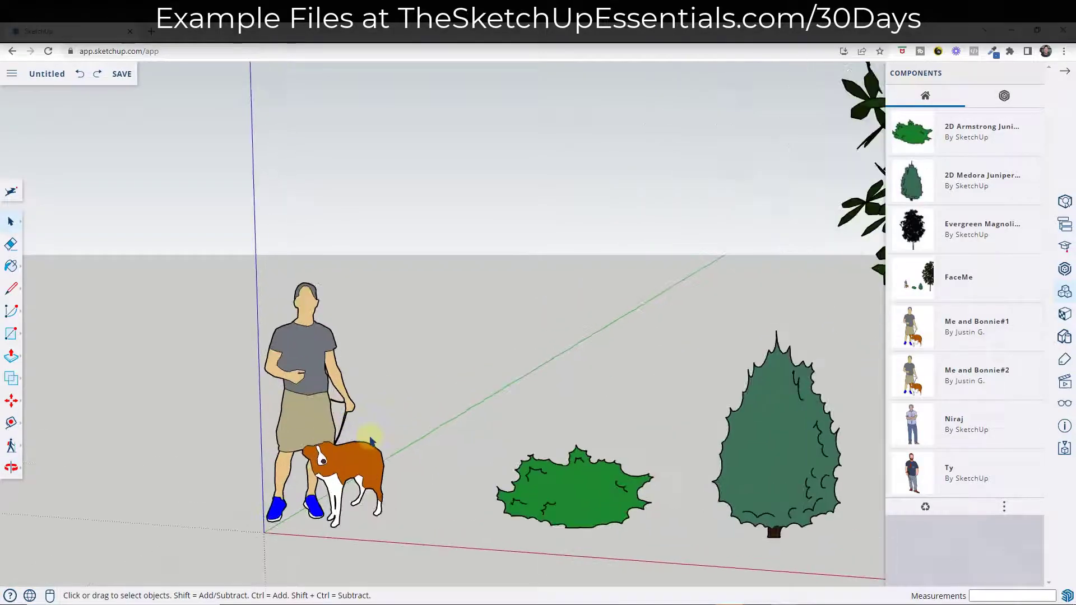
pyautogui.moveTo(319, 390); pyautogui.dragTo(363, 388, button='middle')
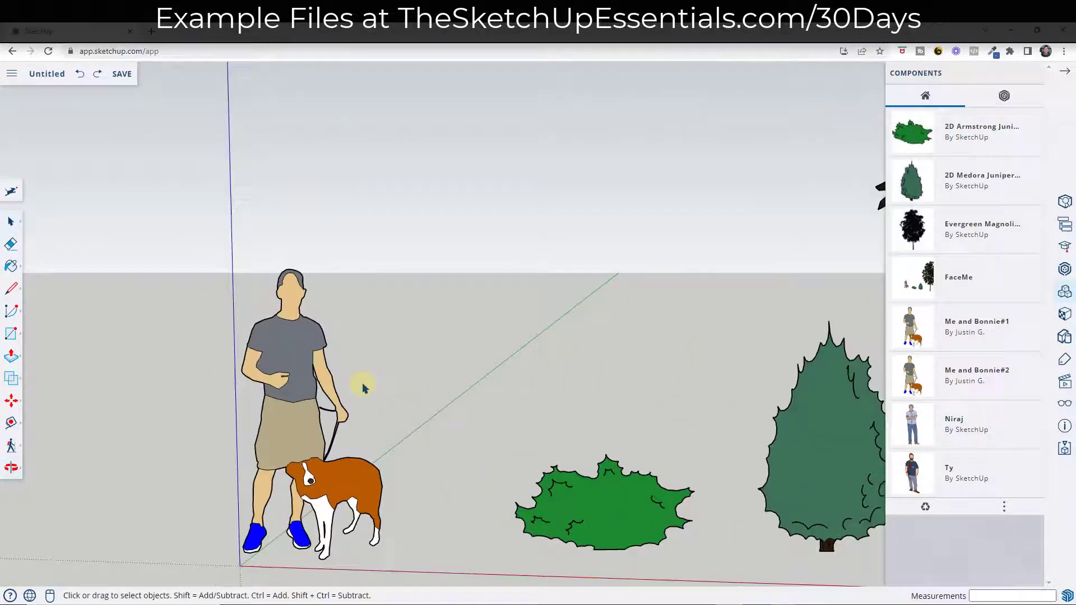
pyautogui.scroll(-5, 362, 388)
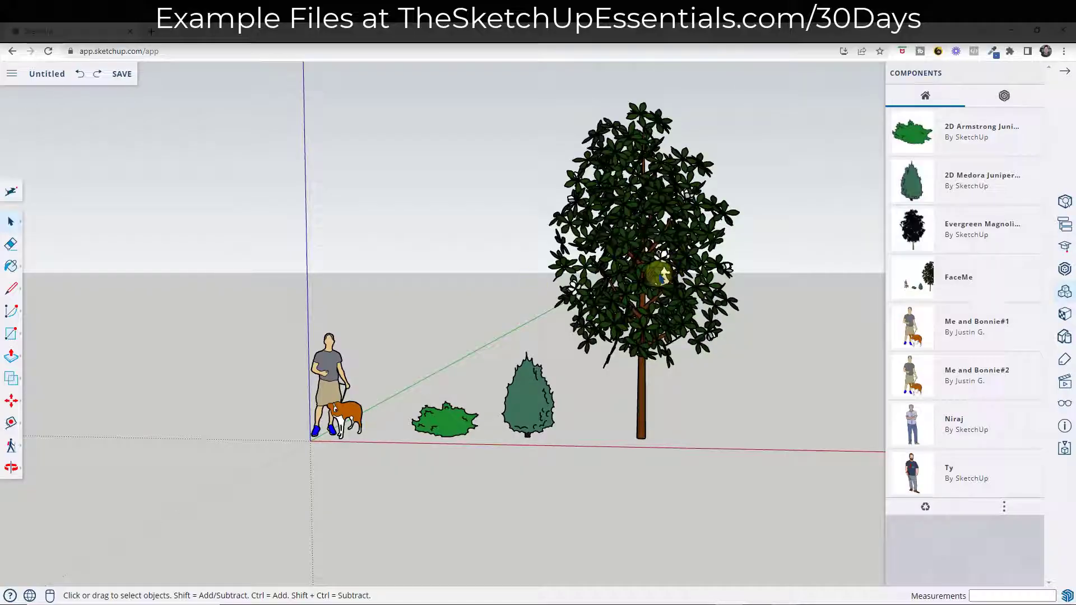
pyautogui.scroll(3, 662, 274)
pyautogui.scroll(3, 463, 473)
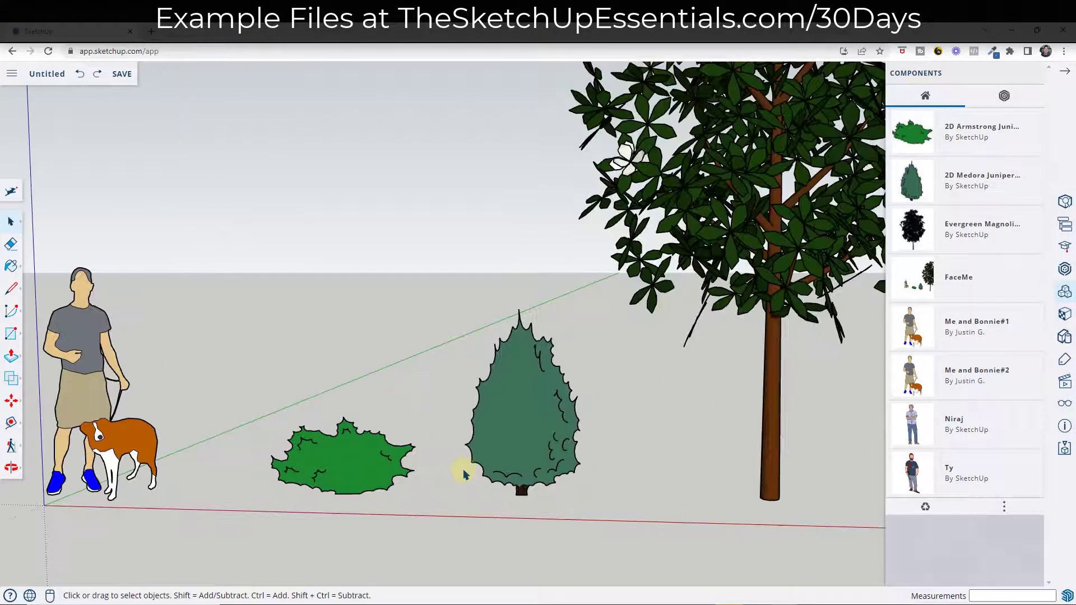
pyautogui.moveTo(463, 474); pyautogui.dragTo(516, 413, button='middle')
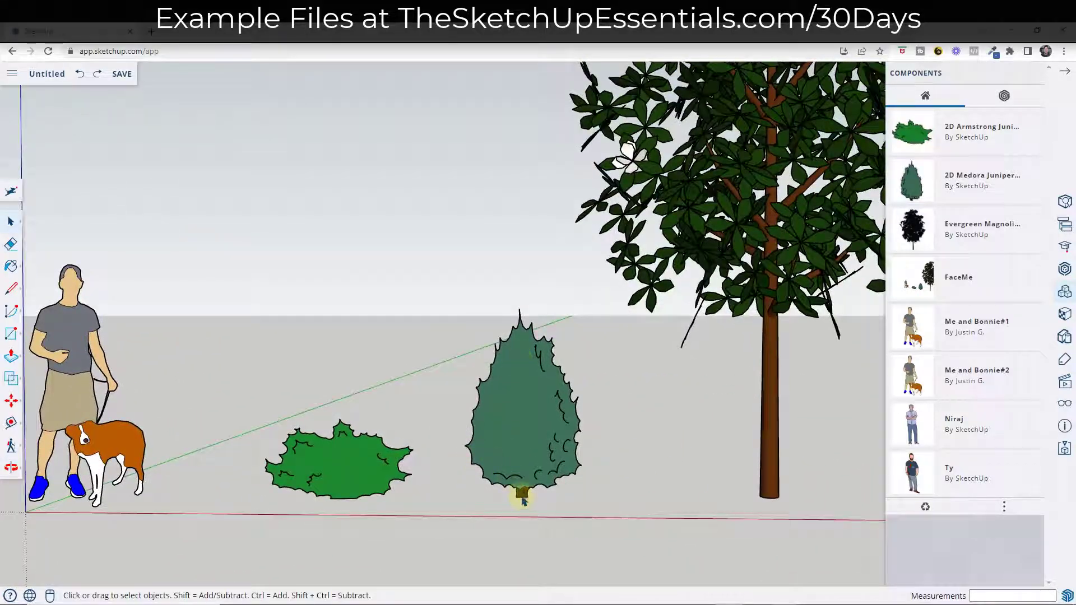
pyautogui.scroll(3, 522, 503)
pyautogui.scroll(-4, 524, 488)
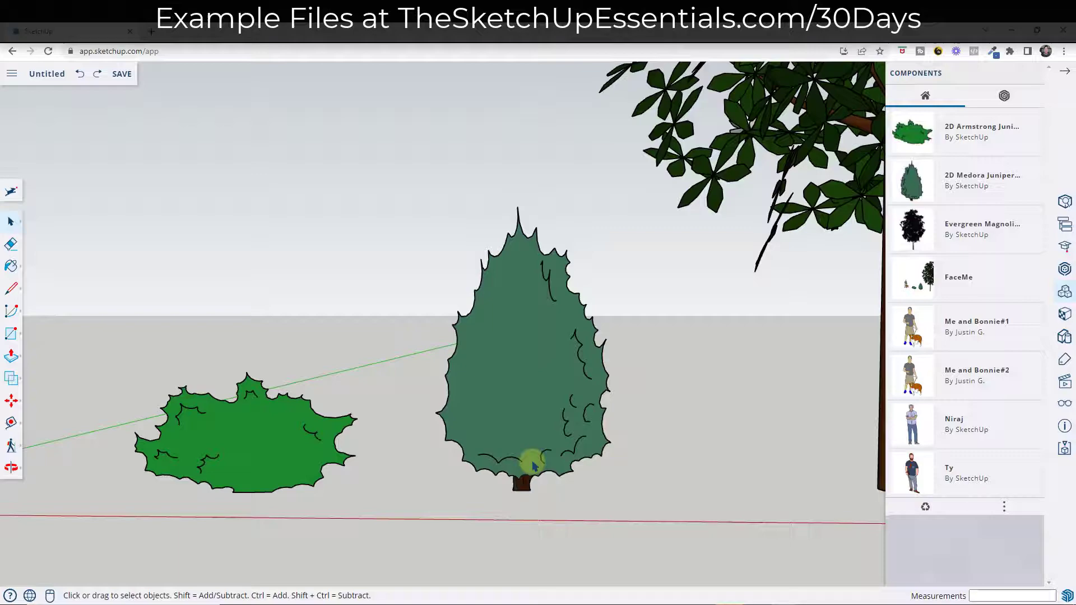
pyautogui.scroll(-3, 552, 438)
pyautogui.scroll(4, 595, 411)
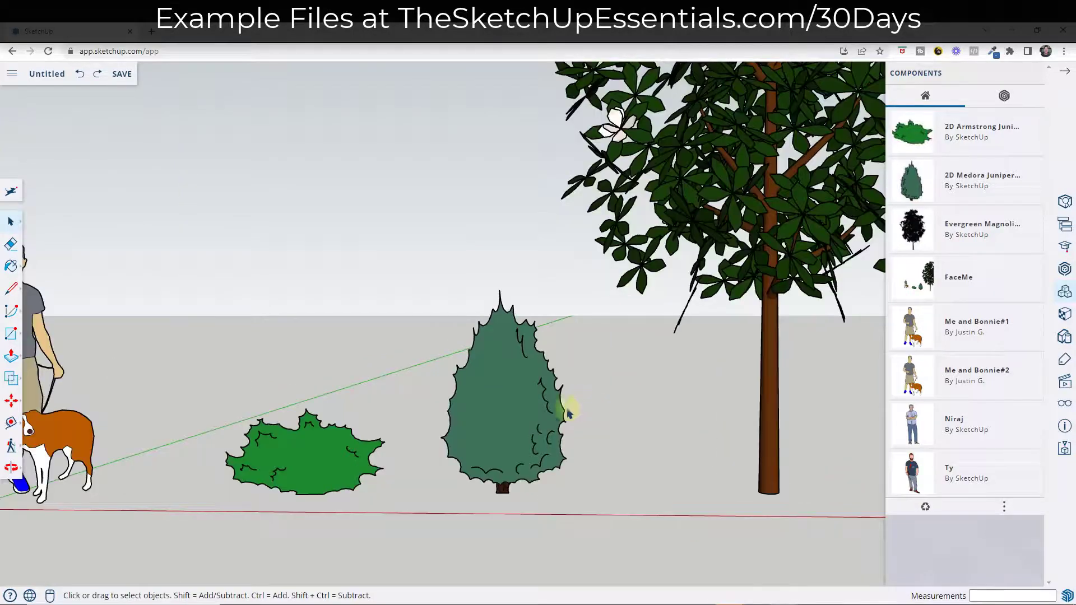
pyautogui.scroll(-4, 522, 432)
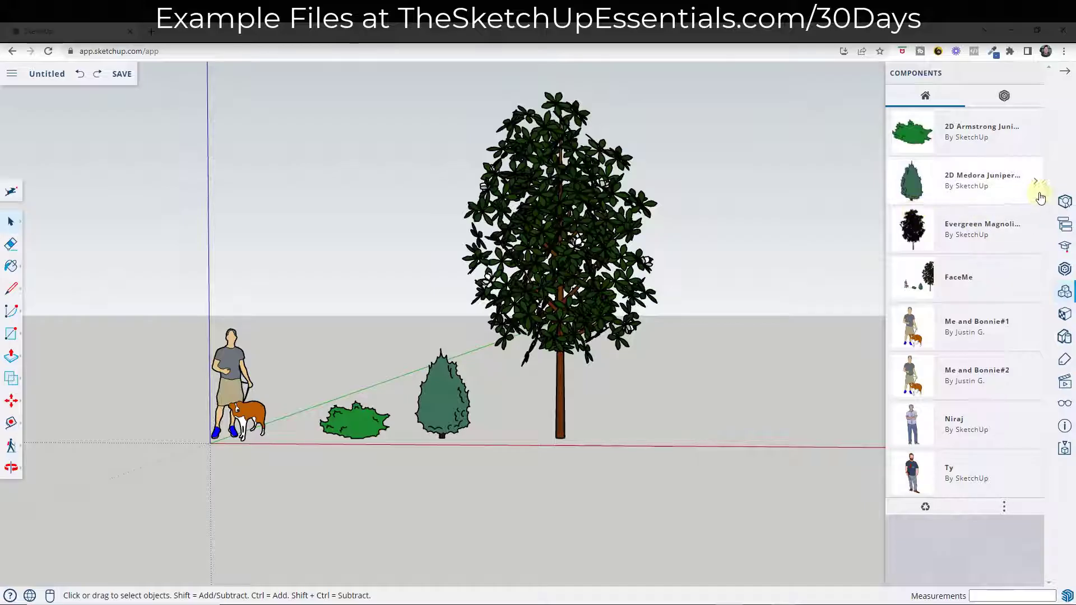
# Show Entity Info, inspect the large tree component's geometry, then exit it
pyautogui.click(1064, 202)
pyautogui.doubleClick(570, 211)
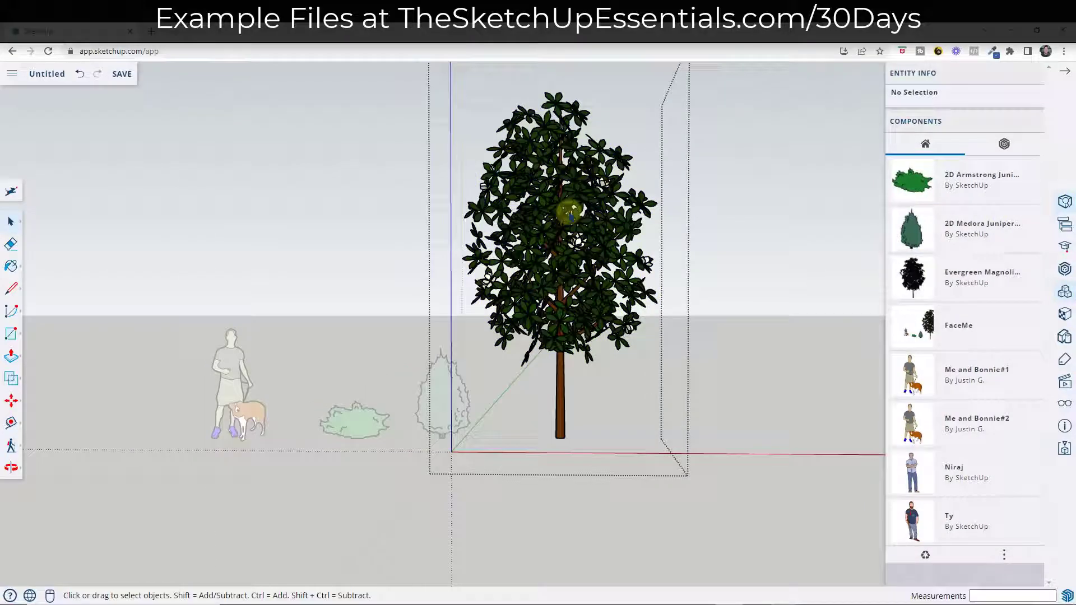
pyautogui.hotkey('ctrl', 'a')
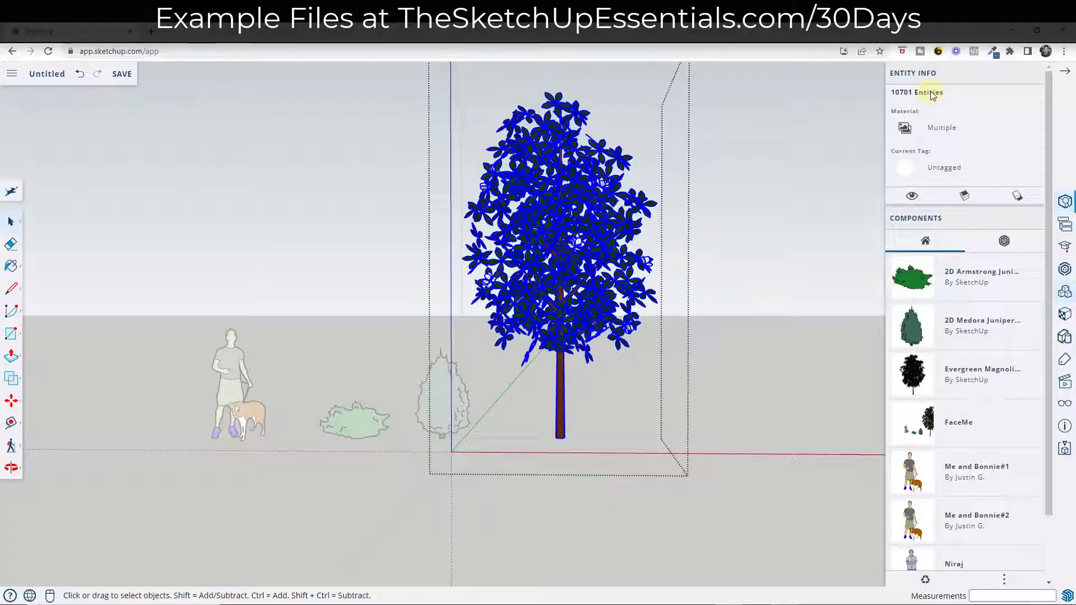
pyautogui.click(734, 337)
pyautogui.moveTo(734, 336); pyautogui.dragTo(651, 351, button='middle')
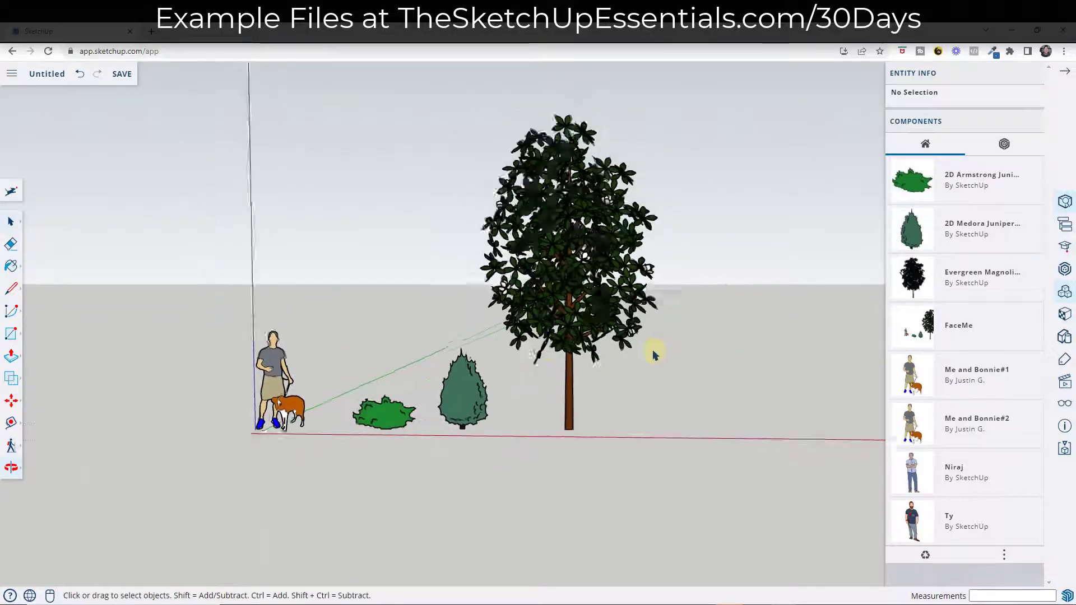
# Open the tall juniper shrub component to inspect it, then exit editing
pyautogui.doubleClick(480, 391)
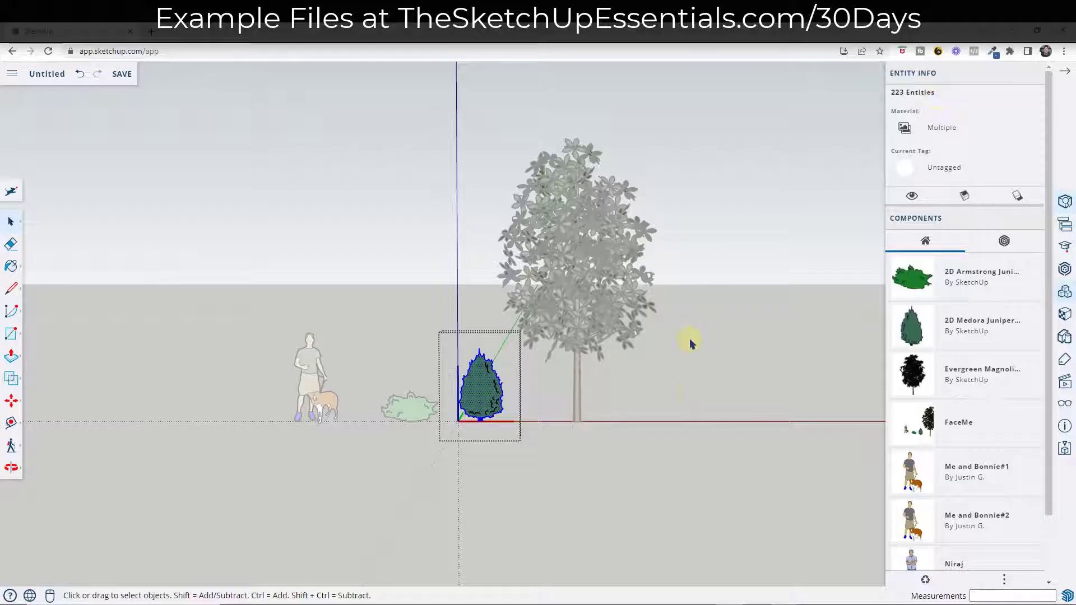
pyautogui.click(690, 408)
pyautogui.moveTo(593, 404); pyautogui.dragTo(532, 384, button='middle')
pyautogui.scroll(2, 476, 396)
# Delete the large leafy tree from the scene
pyautogui.click(716, 236)
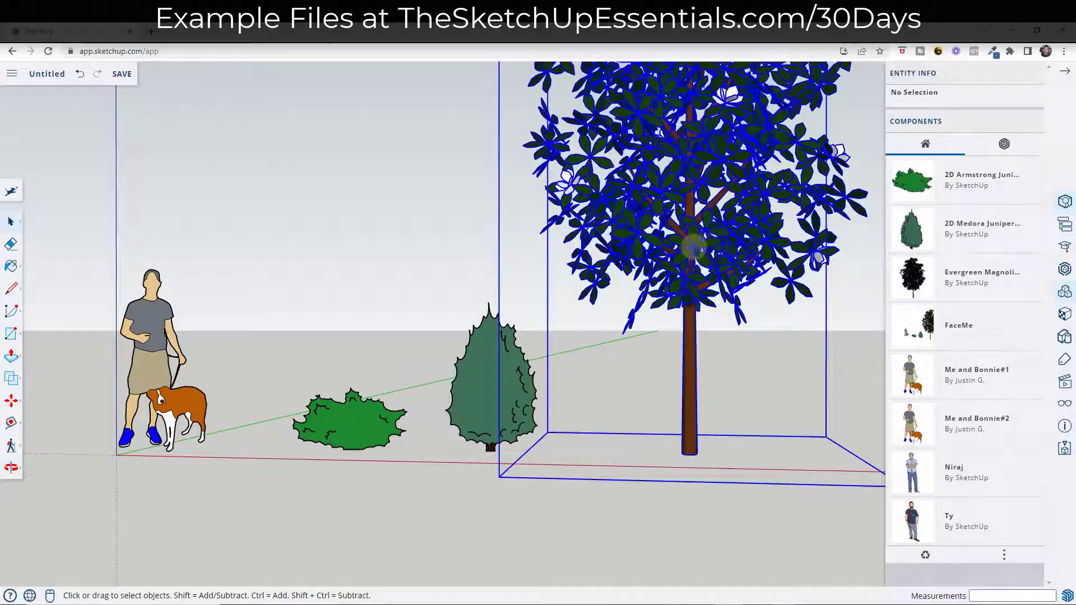
pyautogui.press('Delete')
pyautogui.scroll(-3, 449, 339)
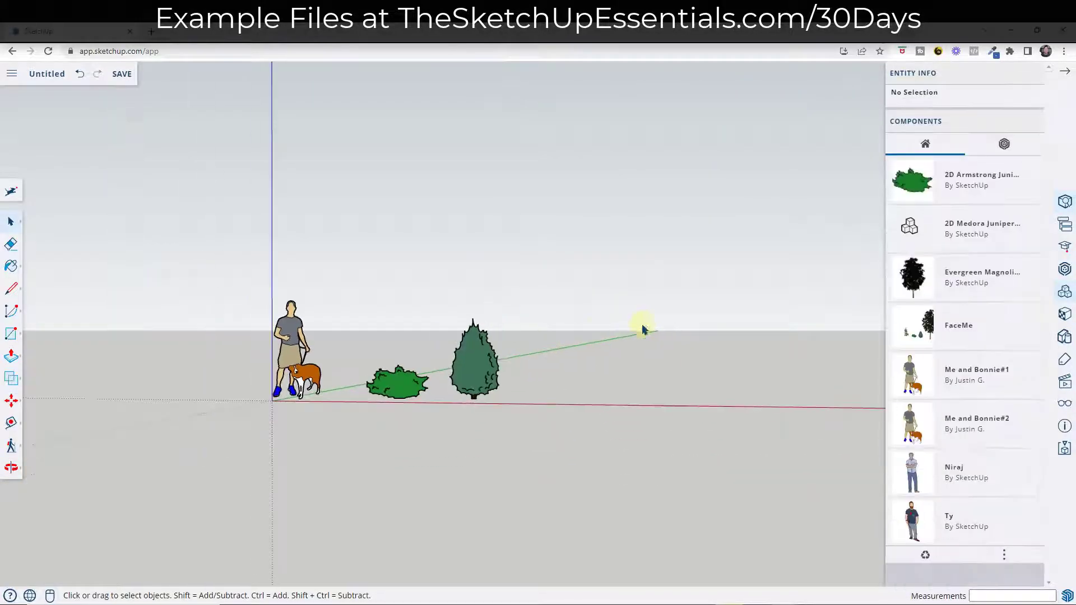
# Choose Tree.JPG from this device in the Import dialog
pyautogui.moveTo(641, 325); pyautogui.dragTo(674, 332, button='middle')
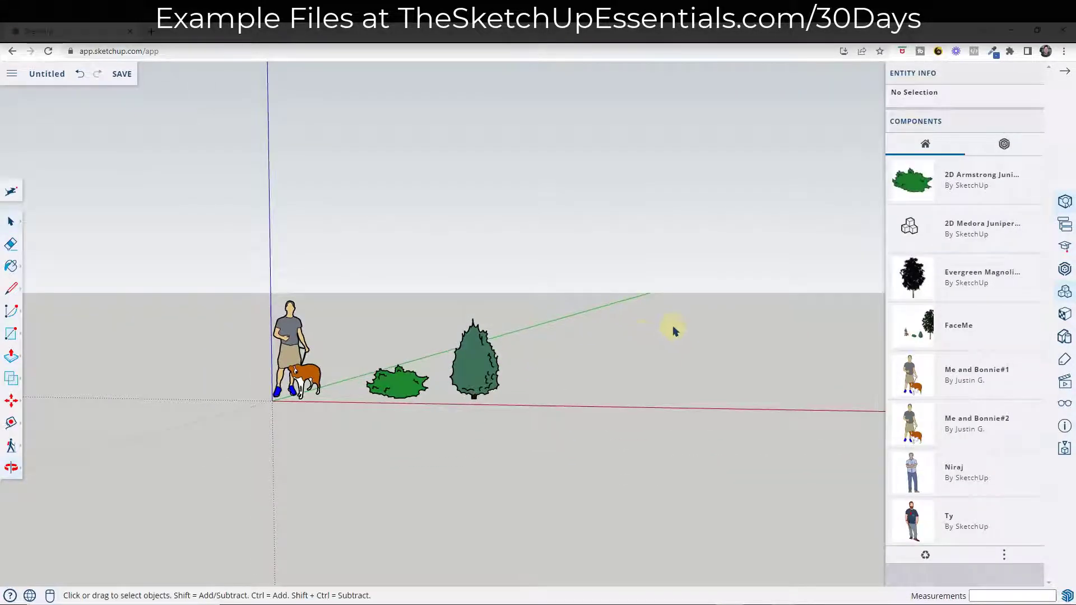
pyautogui.click(12, 77)
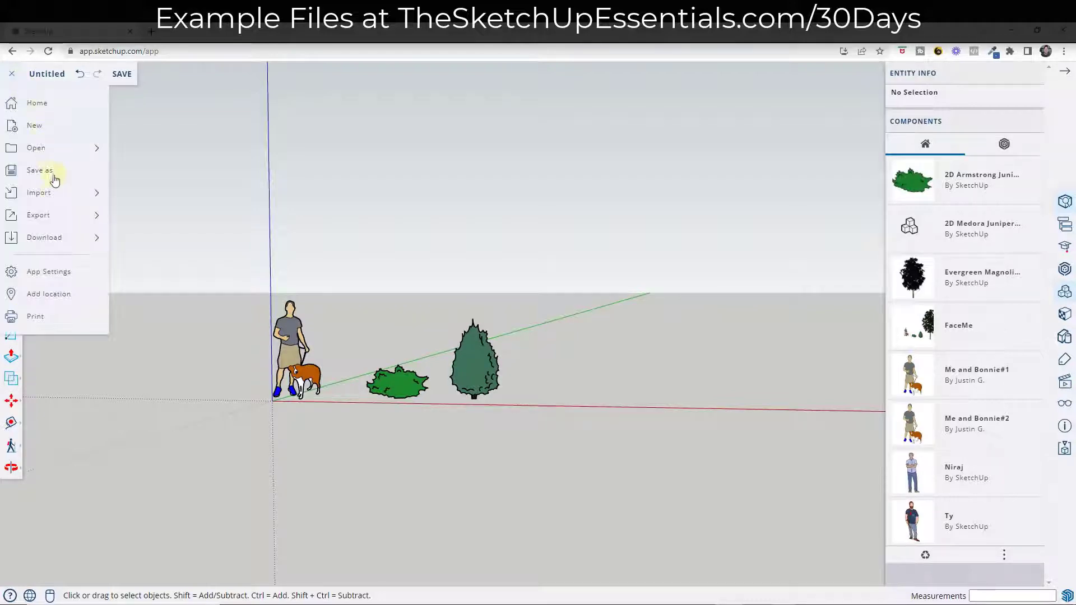
pyautogui.moveTo(54, 201)
pyautogui.click(148, 201)
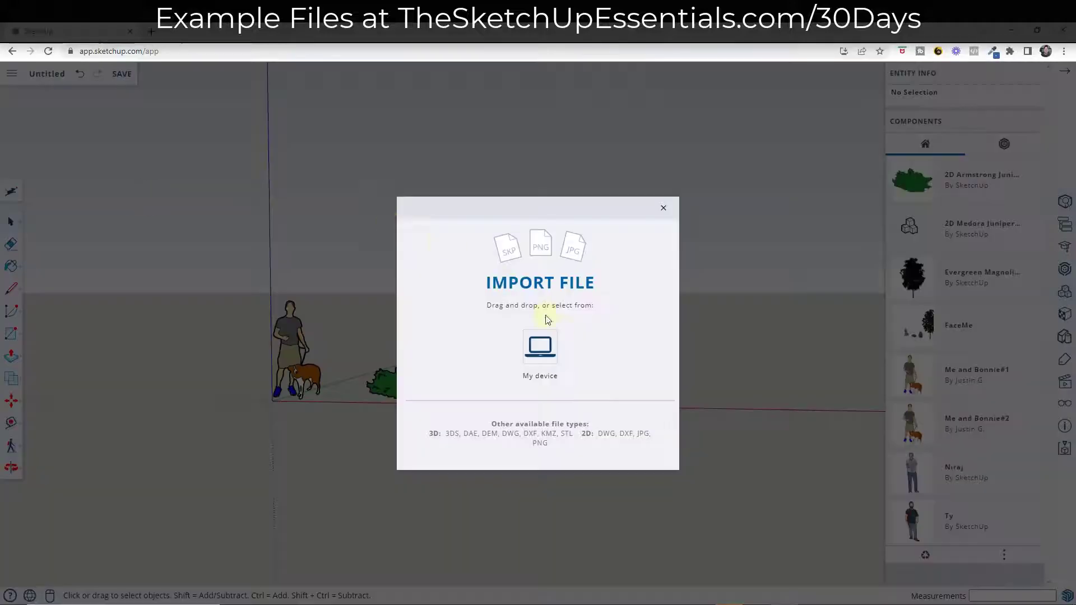
pyautogui.click(545, 351)
pyautogui.doubleClick(133, 128)
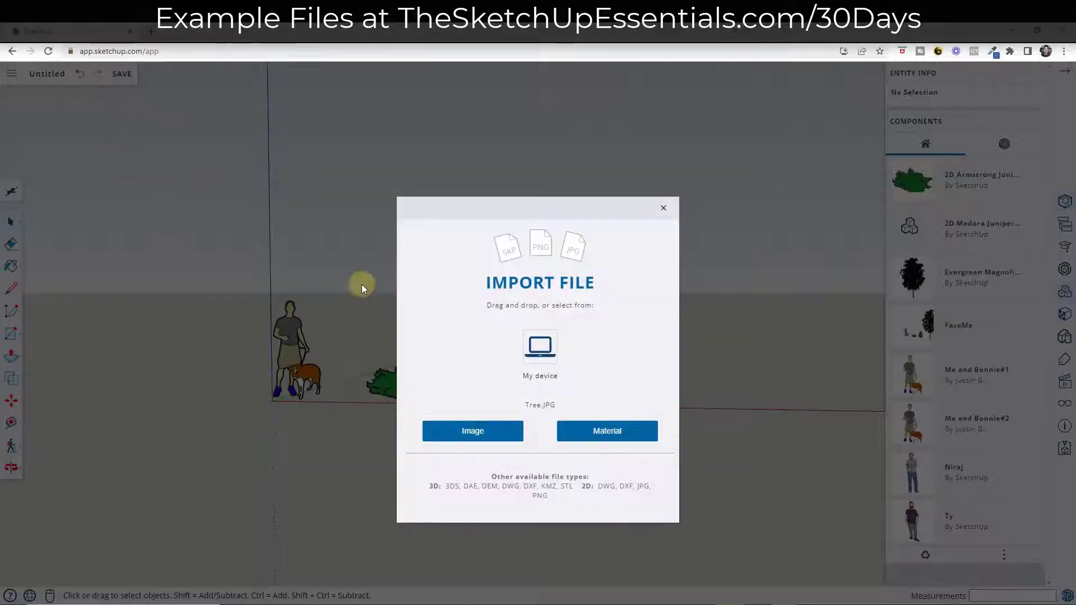
# Import Tree.JPG as an image, about 11'8" wide by 13'11" tall
pyautogui.click(485, 437)
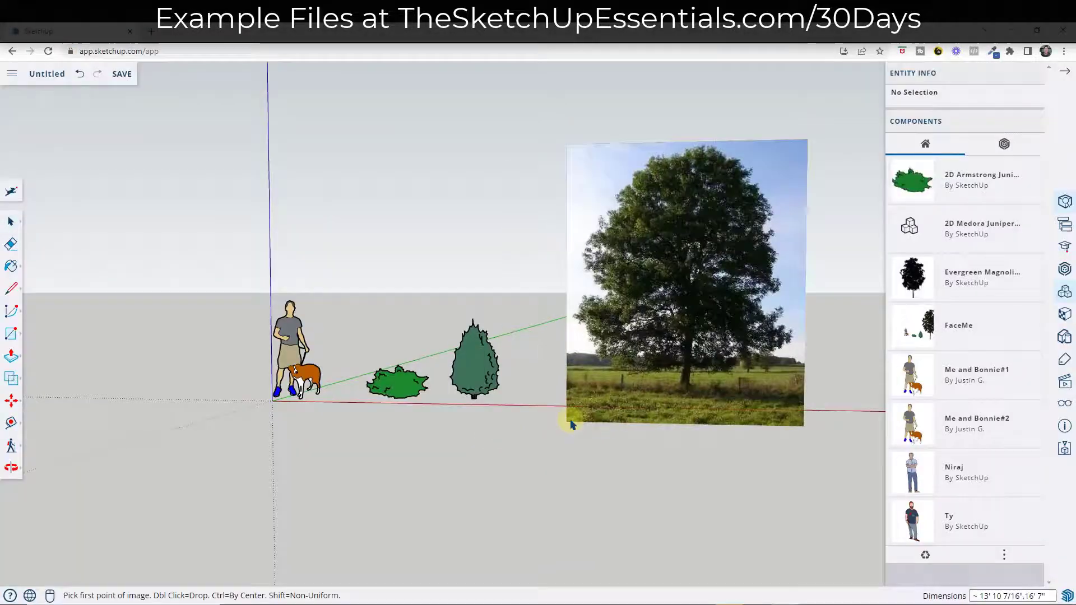
pyautogui.click(540, 403)
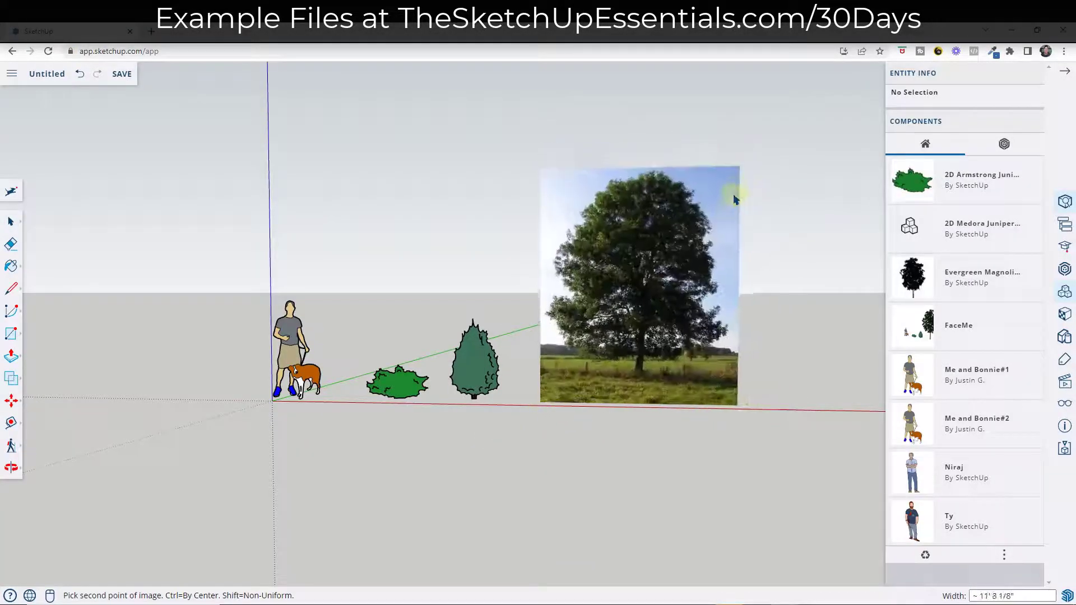
pyautogui.click(740, 190)
pyautogui.click(723, 246)
# Orbit and zoom around the standing tree photo to inspect it
pyautogui.scroll(5, 667, 247)
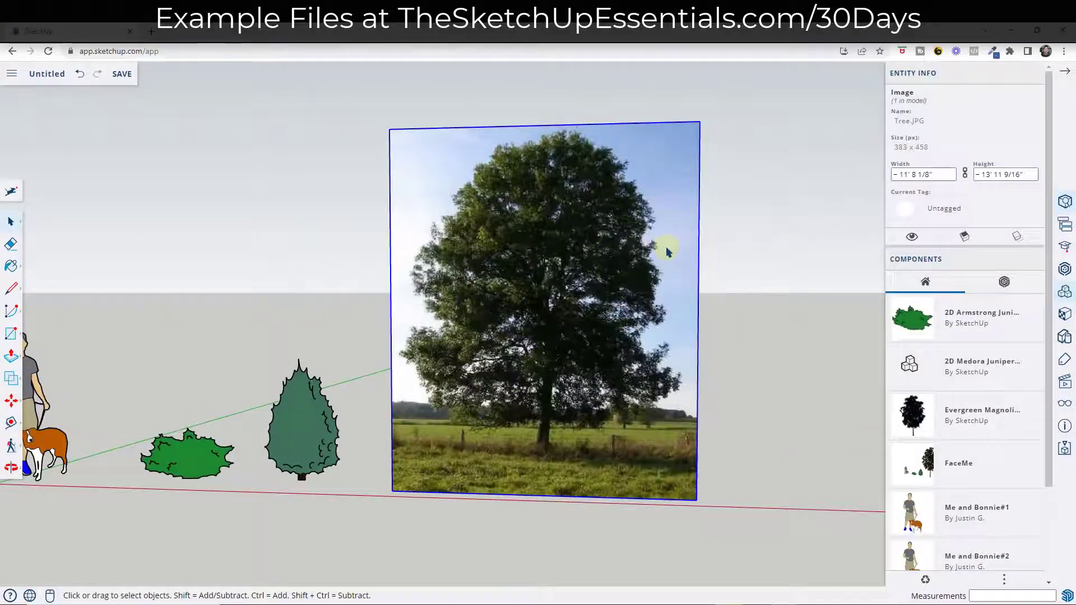
pyautogui.moveTo(507, 212); pyautogui.dragTo(589, 339, button='middle')
pyautogui.scroll(3, 576, 436)
pyautogui.scroll(-2, 570, 399)
pyautogui.moveTo(569, 400); pyautogui.dragTo(550, 411, button='middle')
pyautogui.scroll(-3, 527, 403)
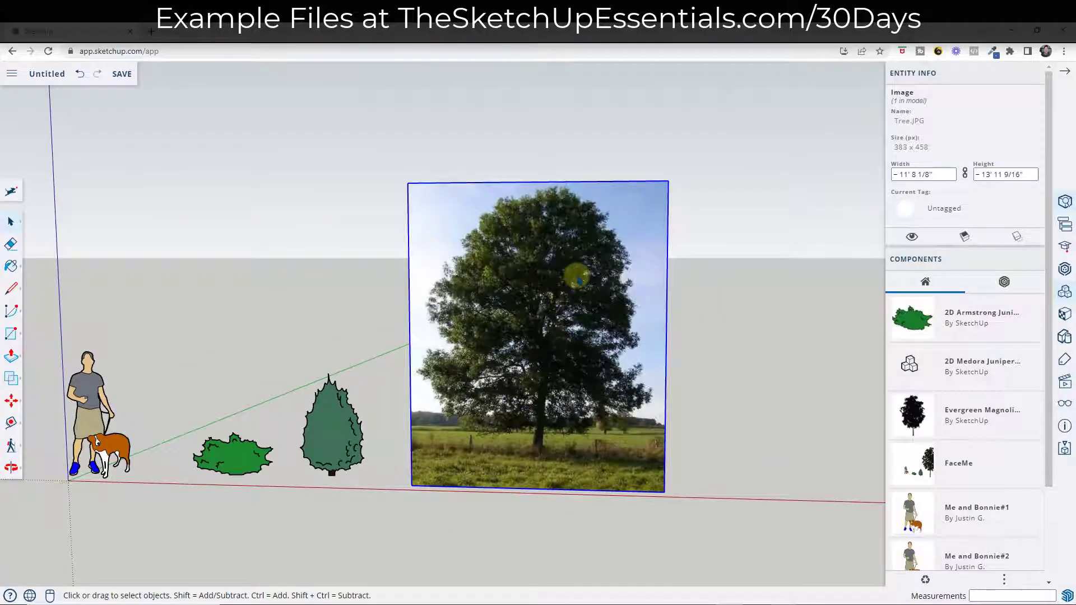
pyautogui.scroll(3, 584, 294)
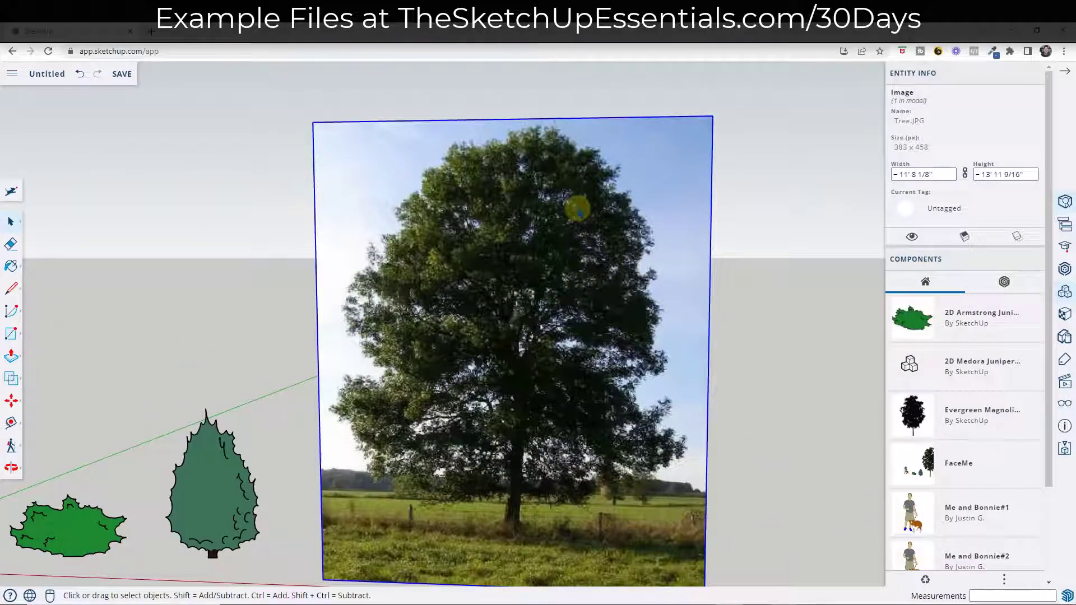
pyautogui.scroll(-1, 572, 240)
pyautogui.scroll(3, 548, 404)
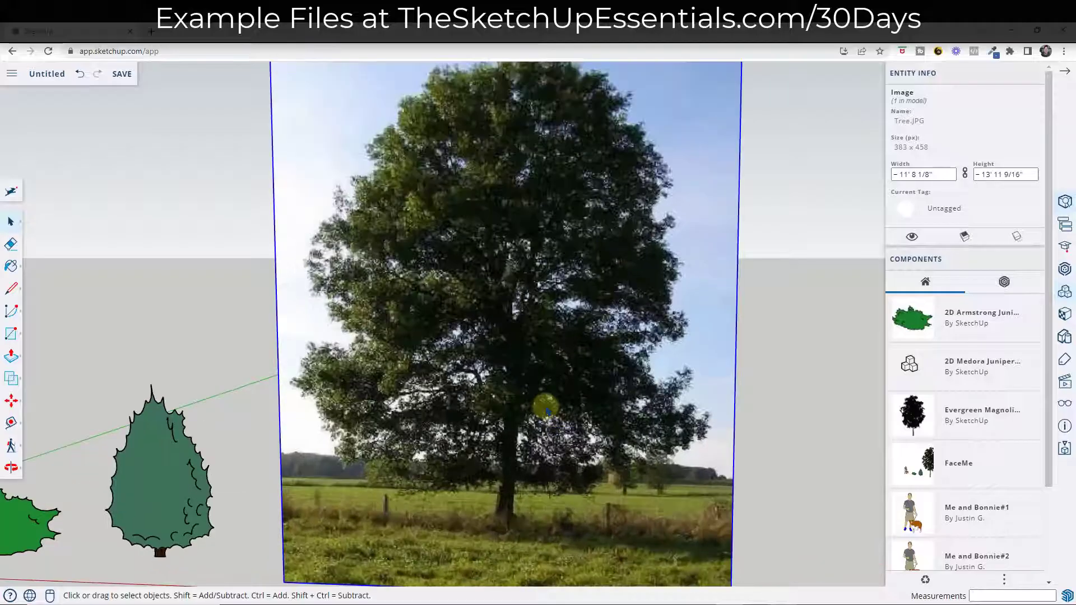
pyautogui.moveTo(547, 403); pyautogui.dragTo(522, 404, button='middle')
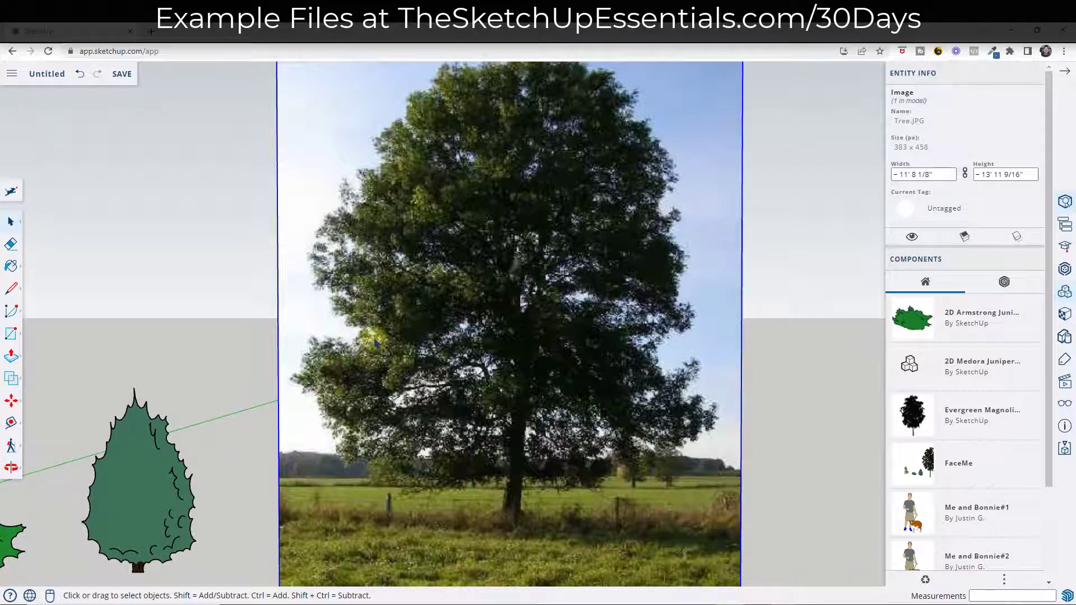
pyautogui.moveTo(499, 356); pyautogui.dragTo(644, 280, button='middle')
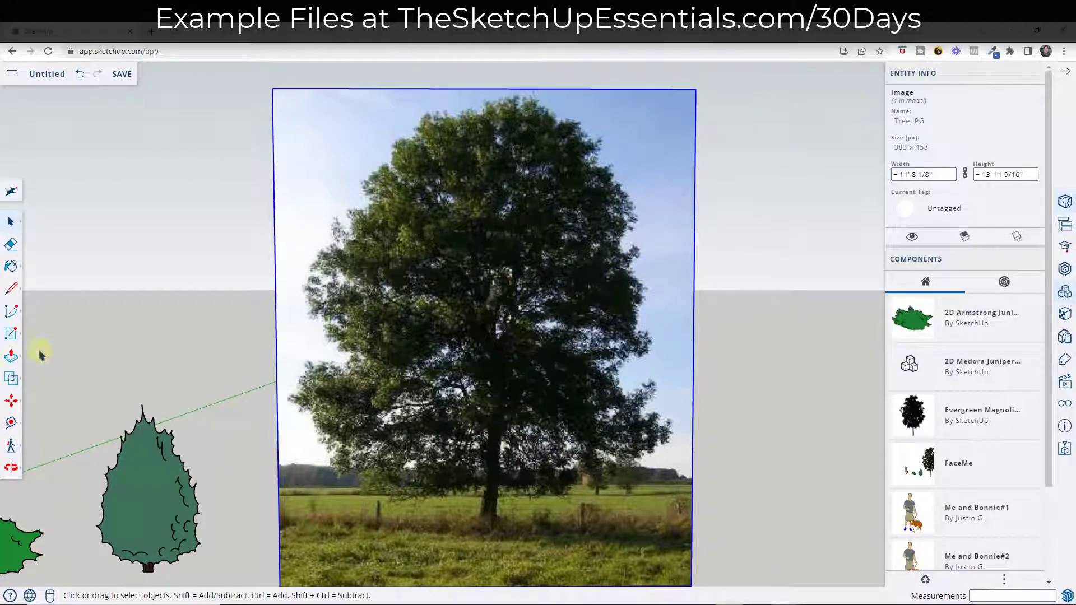
# With Freehand, trace the tree's trunk and the left side of the canopy over the photo
pyautogui.click(11, 290)
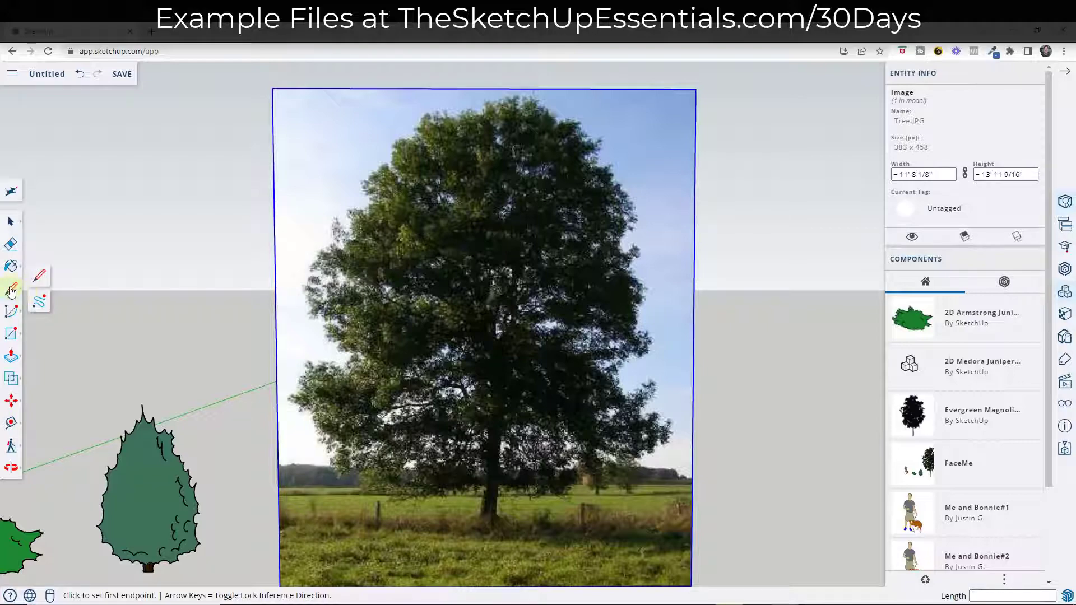
pyautogui.click(39, 304)
pyautogui.scroll(5, 479, 524)
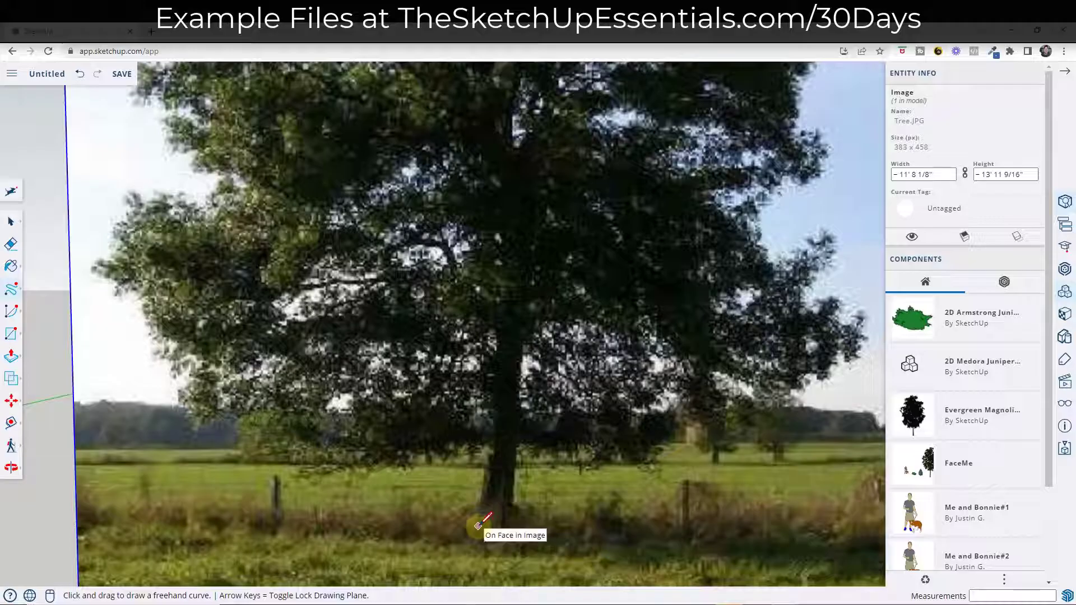
pyautogui.moveTo(478, 526)
pyautogui.mouseDown()
pyautogui.moveTo(497, 525)
pyautogui.moveTo(511, 502)
pyautogui.moveTo(515, 449)
pyautogui.moveTo(500, 436)
pyautogui.moveTo(485, 446)
pyautogui.moveTo(477, 526)
pyautogui.mouseUp()
pyautogui.scroll(-2, 483, 448)
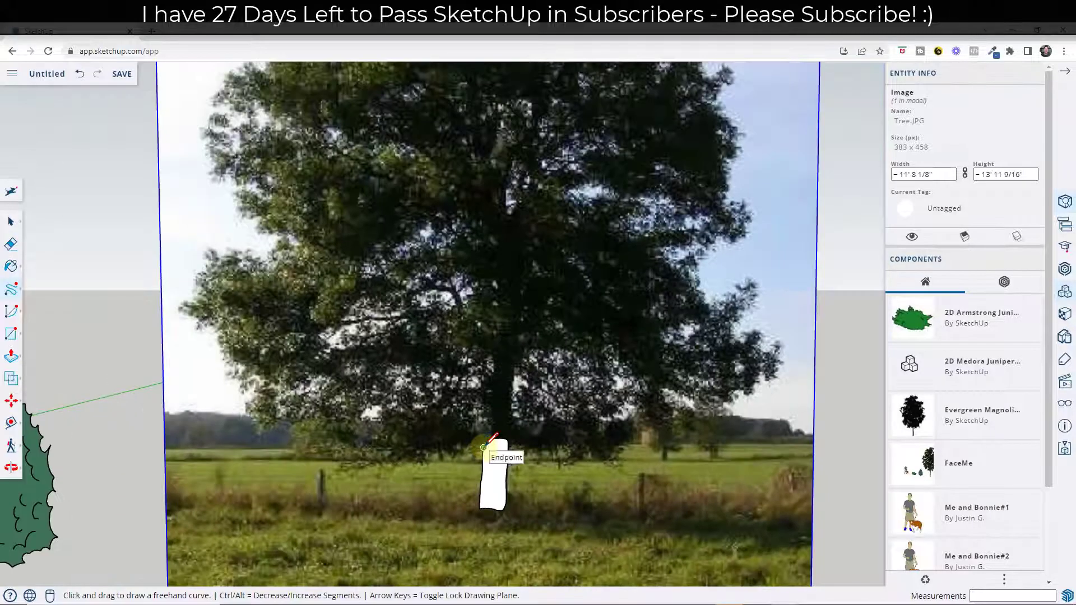
pyautogui.moveTo(484, 444)
pyautogui.mouseDown()
pyautogui.moveTo(319, 454)
pyautogui.moveTo(292, 430)
pyautogui.moveTo(252, 410)
pyautogui.mouseUp()
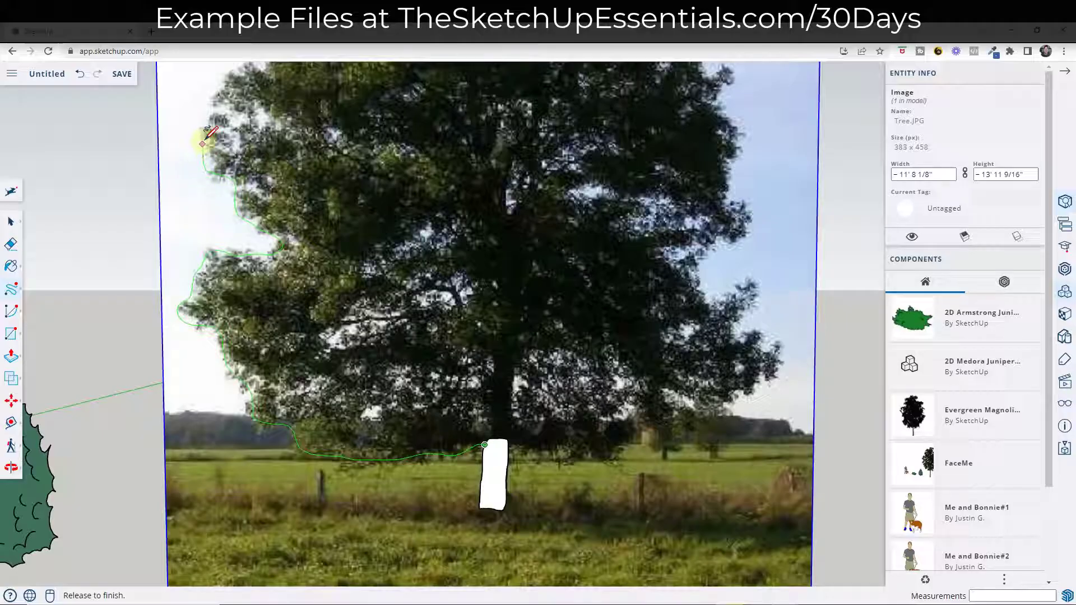
pyautogui.moveTo(232, 74); pyautogui.dragTo(232, 75)
# Finish tracing across the treetop, close the outline at the trunk, and delete the photo
pyautogui.scroll(-3, 257, 185)
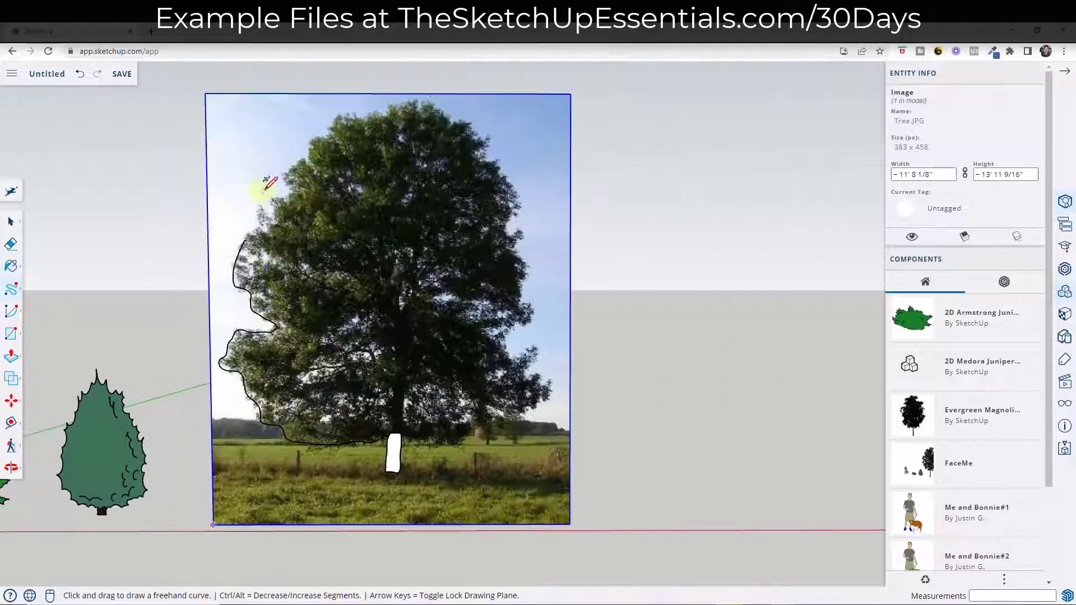
pyautogui.scroll(2, 258, 235)
pyautogui.moveTo(239, 255); pyautogui.dragTo(241, 245)
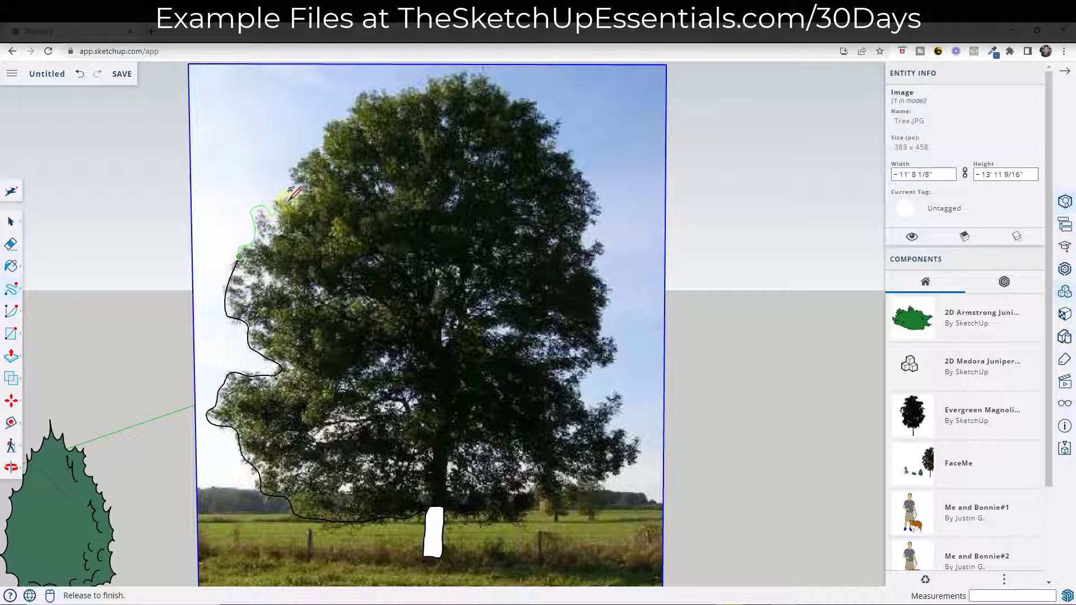
pyautogui.moveTo(301, 191); pyautogui.dragTo(291, 174)
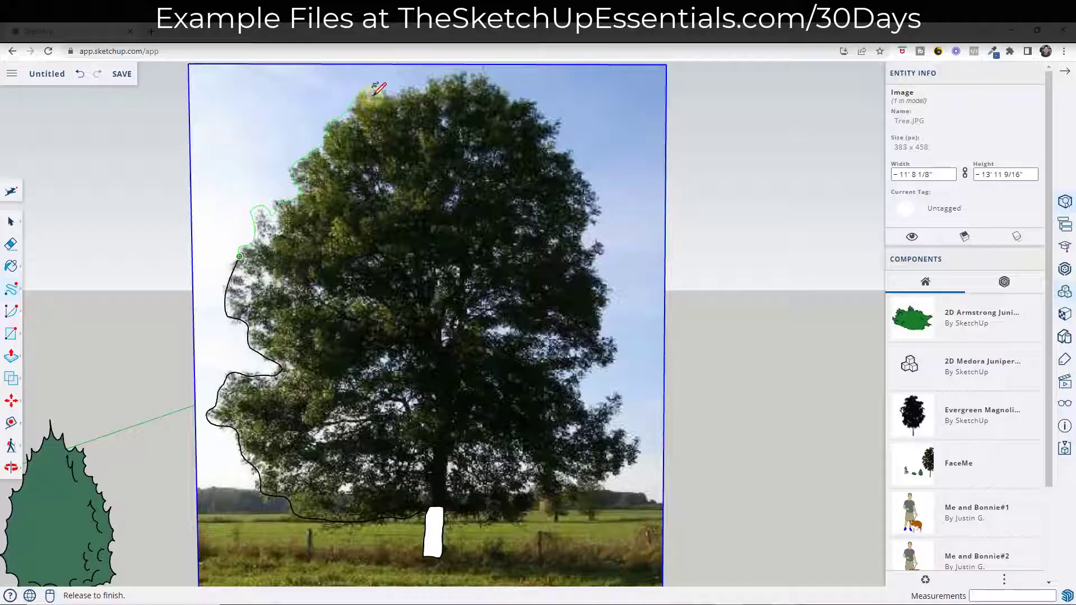
pyautogui.moveTo(371, 96)
pyautogui.mouseDown()
pyautogui.moveTo(450, 74)
pyautogui.moveTo(535, 98)
pyautogui.moveTo(580, 164)
pyautogui.moveTo(604, 245)
pyautogui.mouseUp()
pyautogui.moveTo(629, 404)
pyautogui.mouseDown()
pyautogui.moveTo(594, 482)
pyautogui.moveTo(443, 509)
pyautogui.mouseUp()
pyautogui.scroll(-4, 507, 331)
pyautogui.press('space')
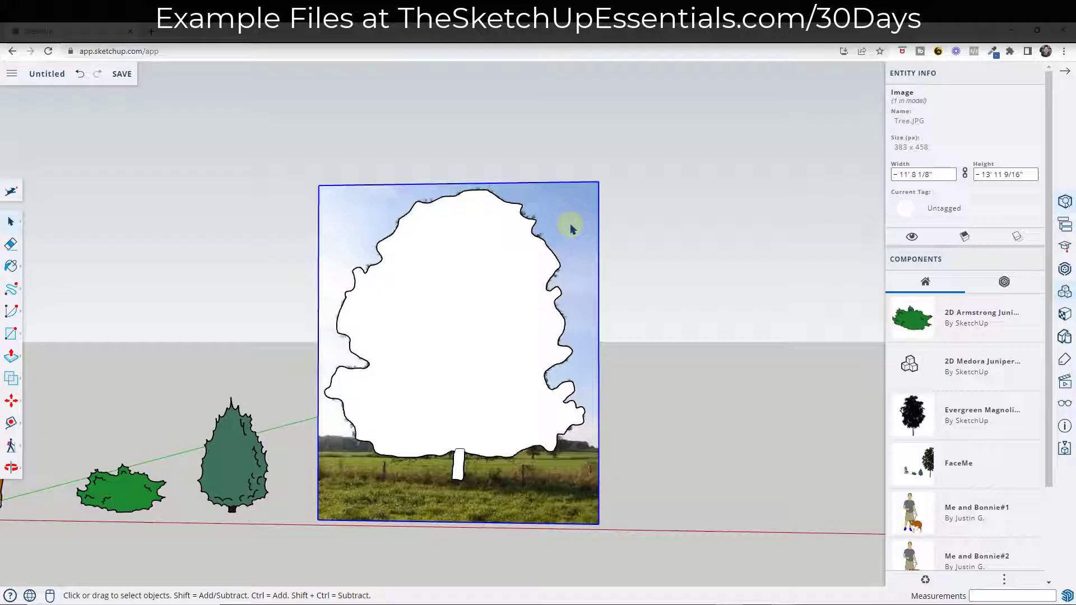
pyautogui.press('Delete')
# Paint the traced canopy dark green and the trunk brown, then select the whole tree
pyautogui.keyDown('shift'); pyautogui.moveTo(467, 461); pyautogui.dragTo(491, 423, button='middle'); pyautogui.keyUp('shift')
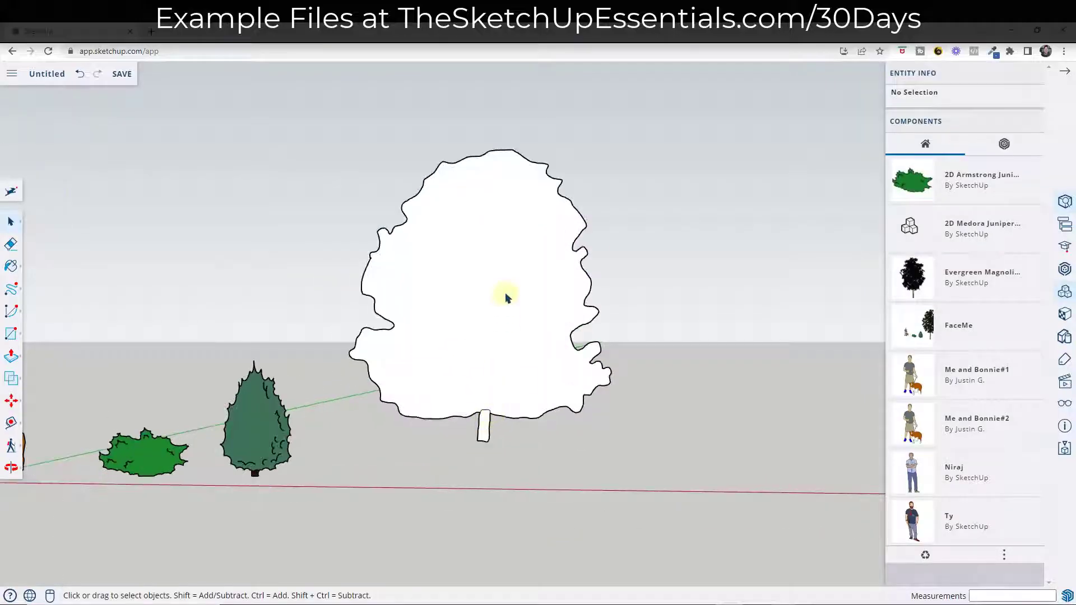
pyautogui.click(1065, 315)
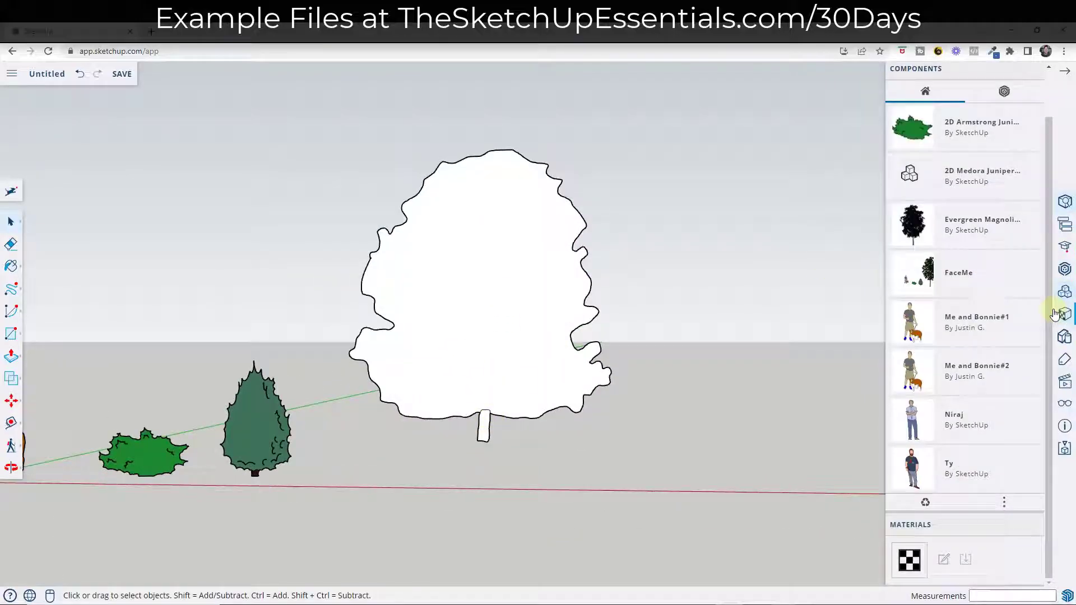
pyautogui.scroll(-6, 1017, 403)
pyautogui.scroll(-3, 960, 413)
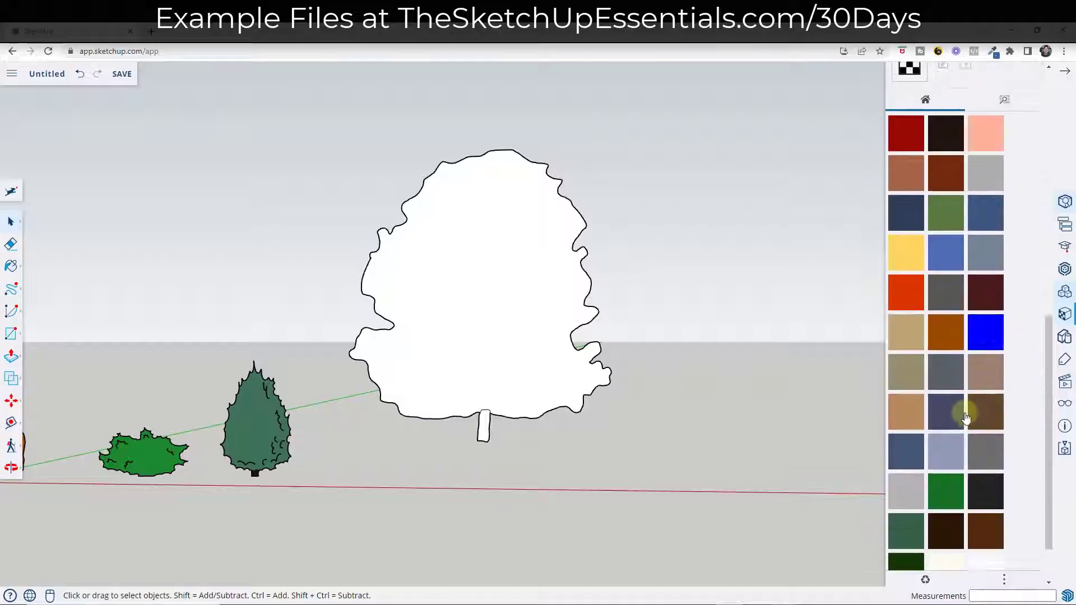
pyautogui.click(905, 506)
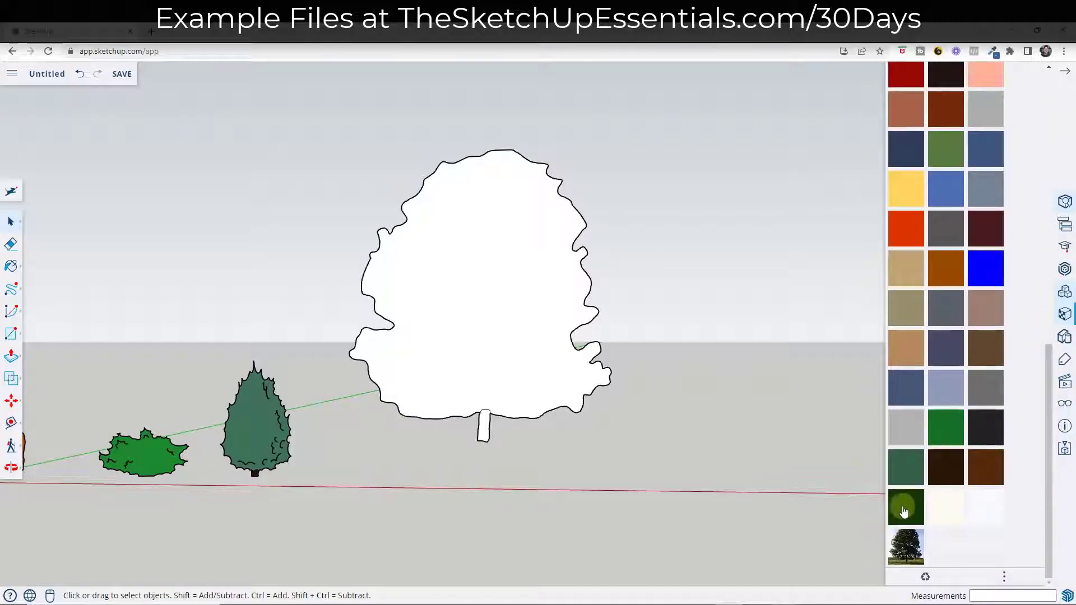
pyautogui.click(454, 321)
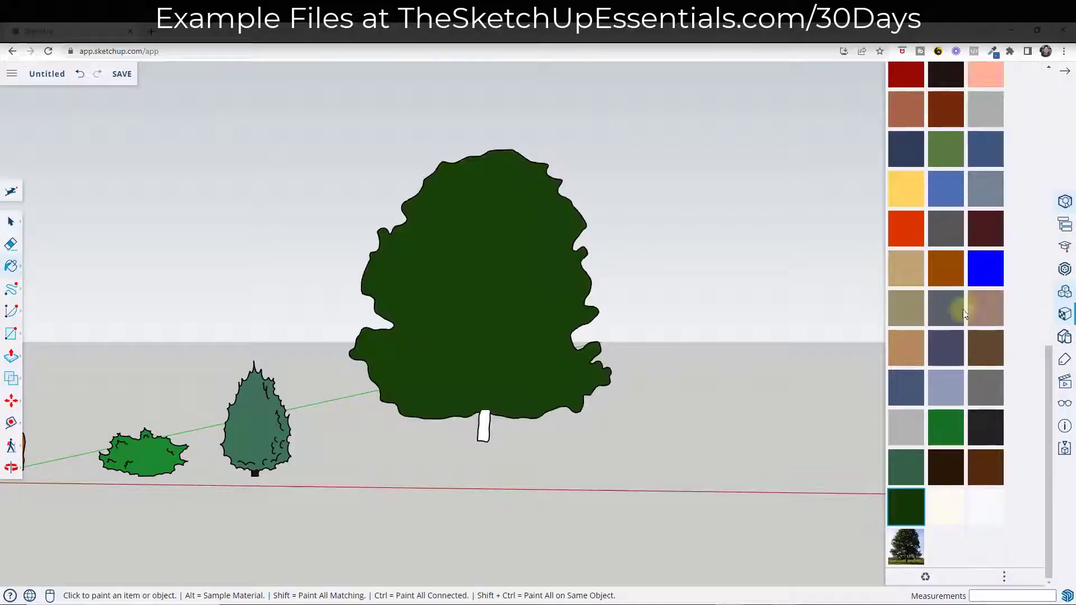
pyautogui.click(985, 465)
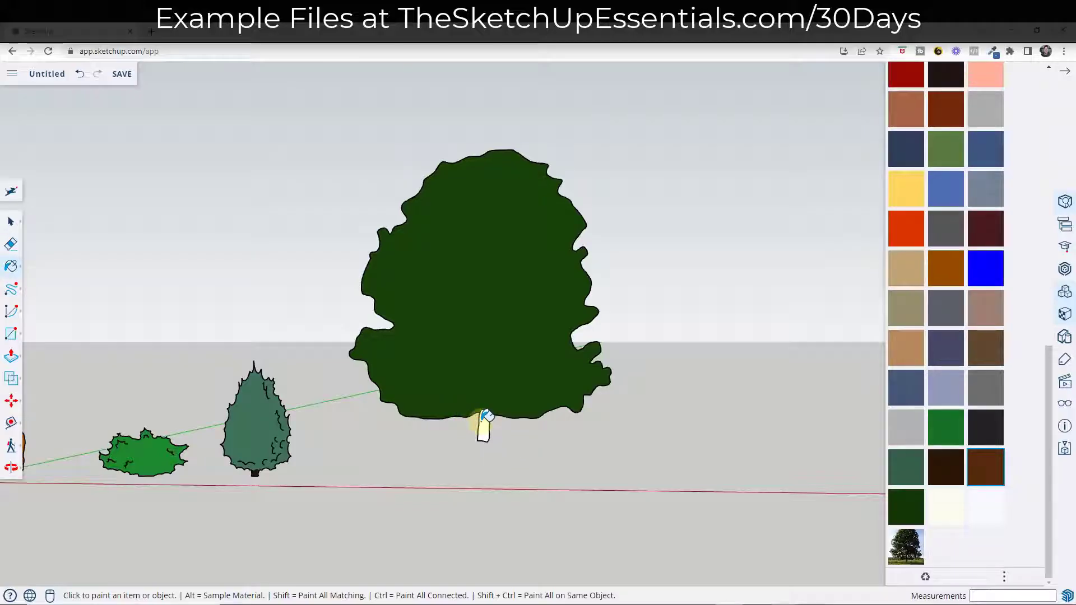
pyautogui.scroll(-3, 564, 444)
pyautogui.press('space')
pyautogui.moveTo(405, 211); pyautogui.dragTo(722, 500)
# Group the painted tree's canopy and trunk into one object
pyautogui.scroll(3, 533, 349)
pyautogui.rightClick(526, 350)
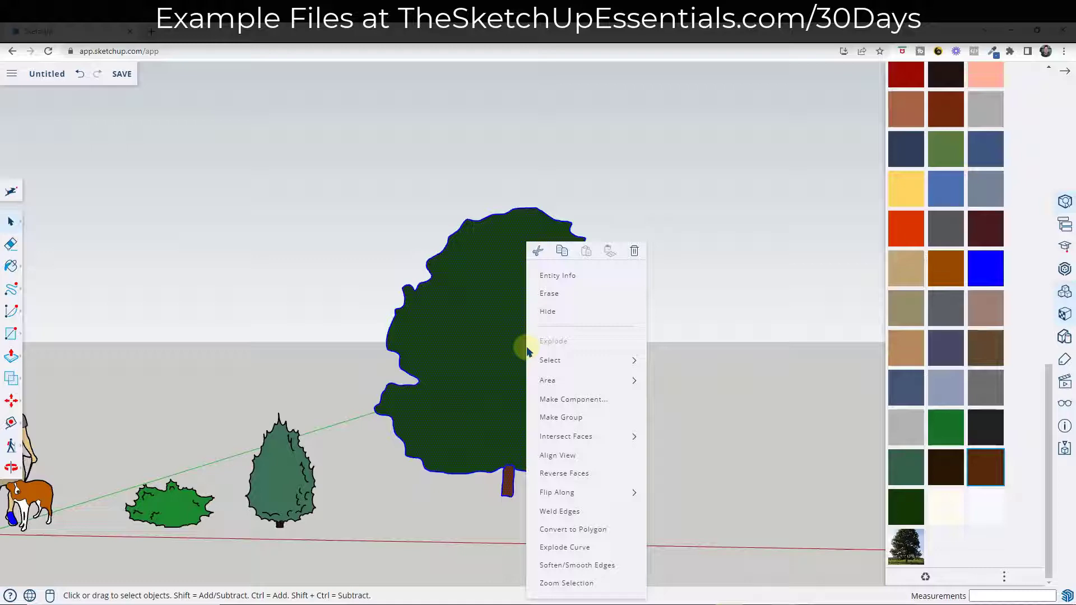
pyautogui.click(560, 417)
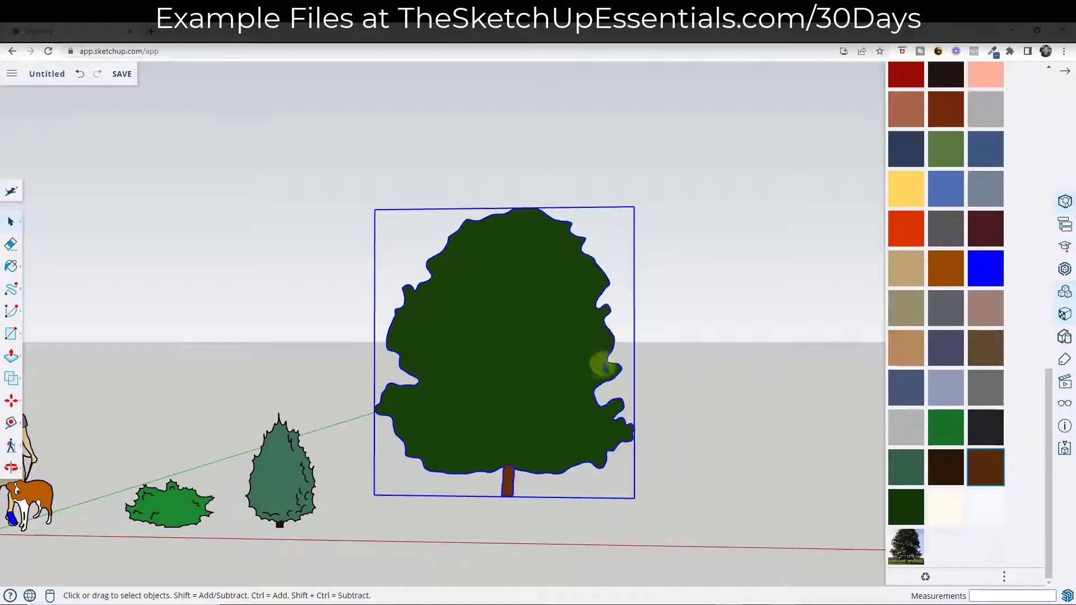
pyautogui.moveTo(600, 362); pyautogui.dragTo(480, 362, button='middle')
pyautogui.press('space')
pyautogui.scroll(5, 471, 465)
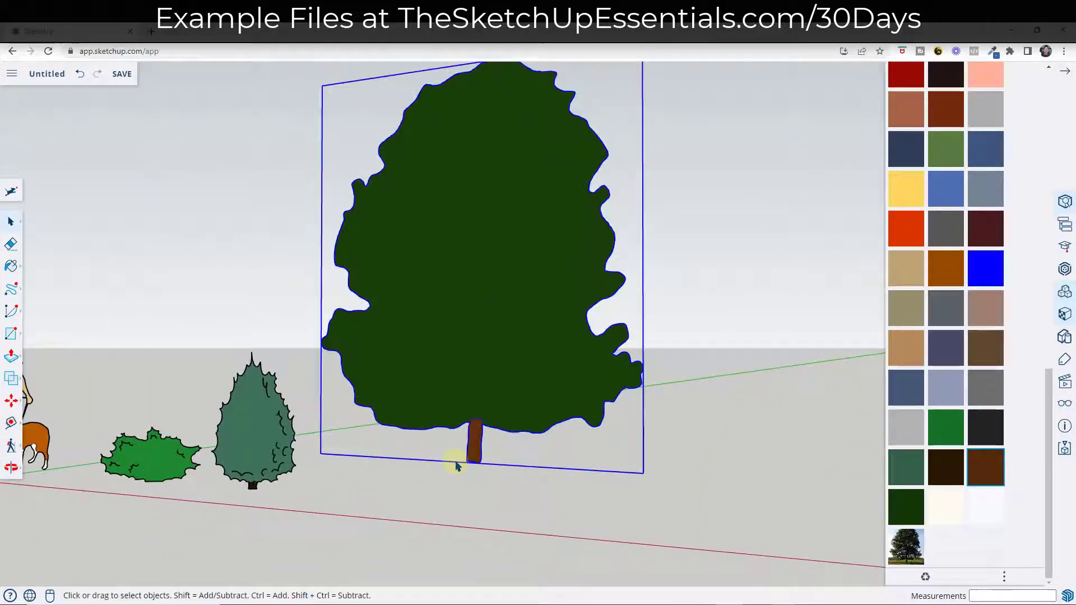
# Try moving the tree group from its trunk base, cancel, and orbit to check it
pyautogui.press('m')
pyautogui.click(488, 467)
pyautogui.scroll(-8, 488, 467)
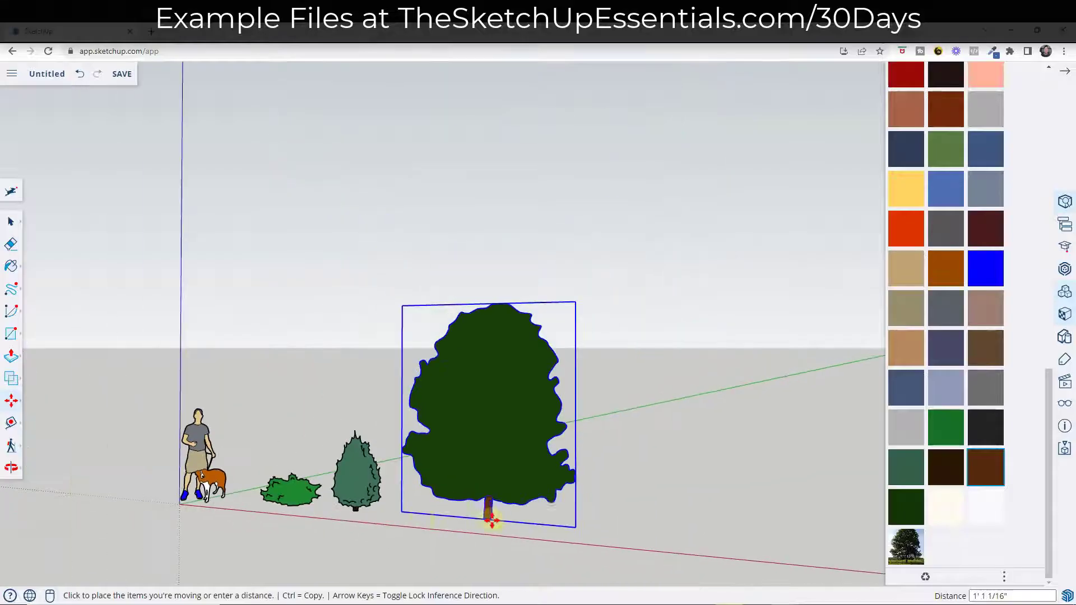
pyautogui.press('Escape')
pyautogui.moveTo(468, 490); pyautogui.dragTo(601, 451, button='middle')
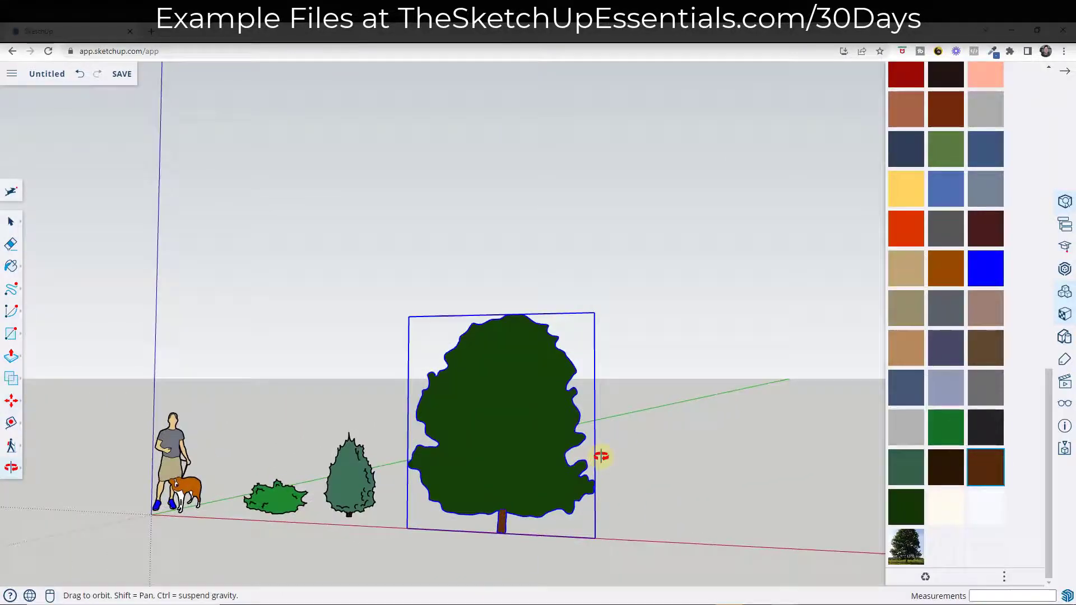
pyautogui.scroll(5, 633, 540)
pyautogui.moveTo(525, 367); pyautogui.dragTo(540, 288, button='middle')
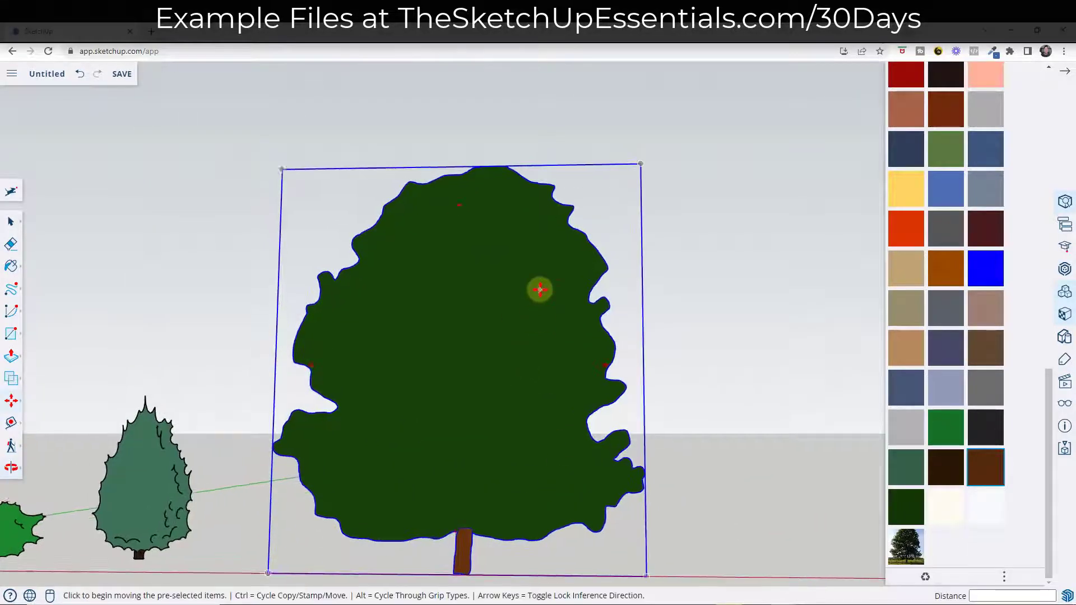
pyautogui.scroll(-4, 540, 288)
pyautogui.moveTo(557, 336); pyautogui.dragTo(562, 365, button='middle')
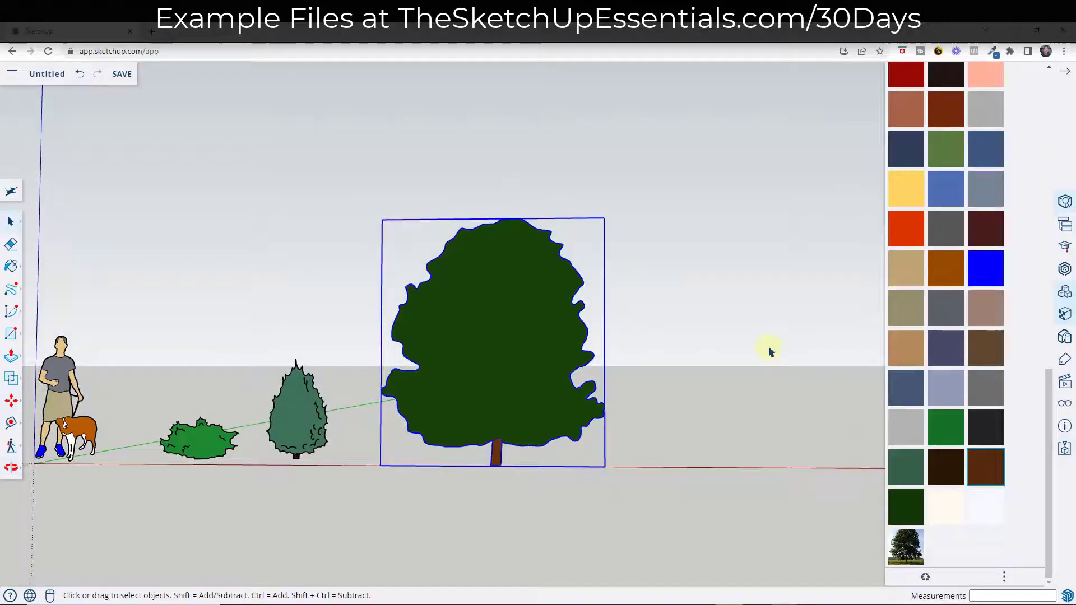
pyautogui.moveTo(769, 350); pyautogui.dragTo(594, 379, button='middle')
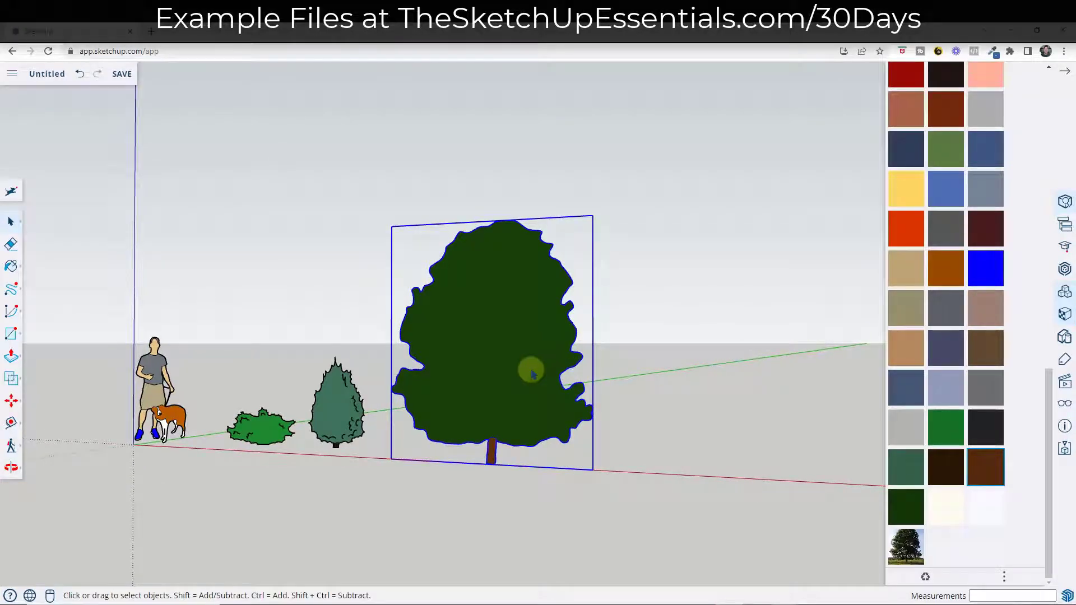
# Browse the Components panel, switching between 3D Warehouse search and the model's components
pyautogui.click(1065, 292)
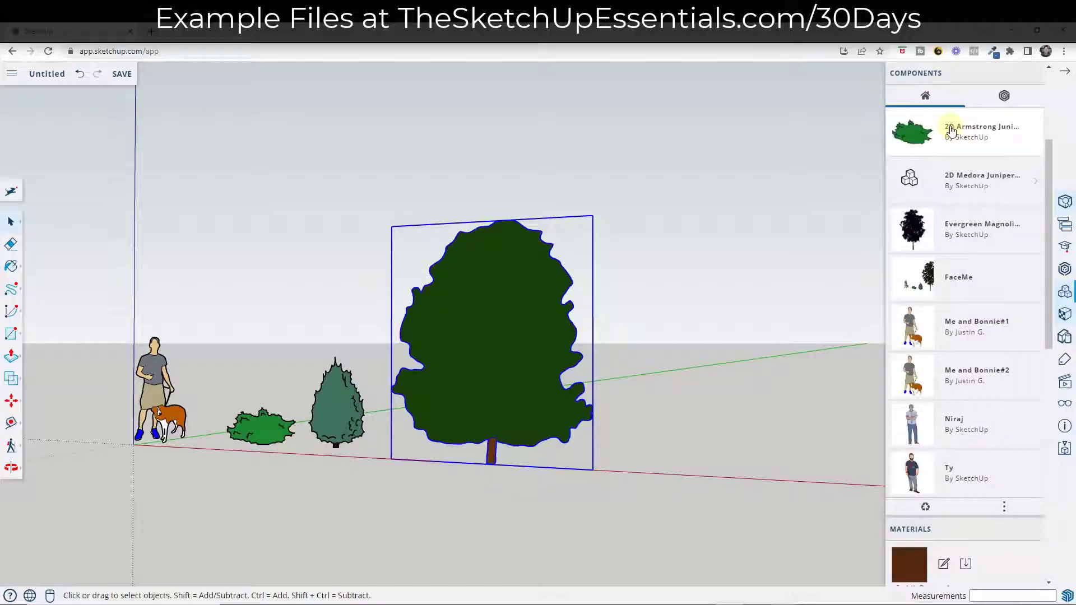
pyautogui.click(1006, 97)
pyautogui.click(952, 99)
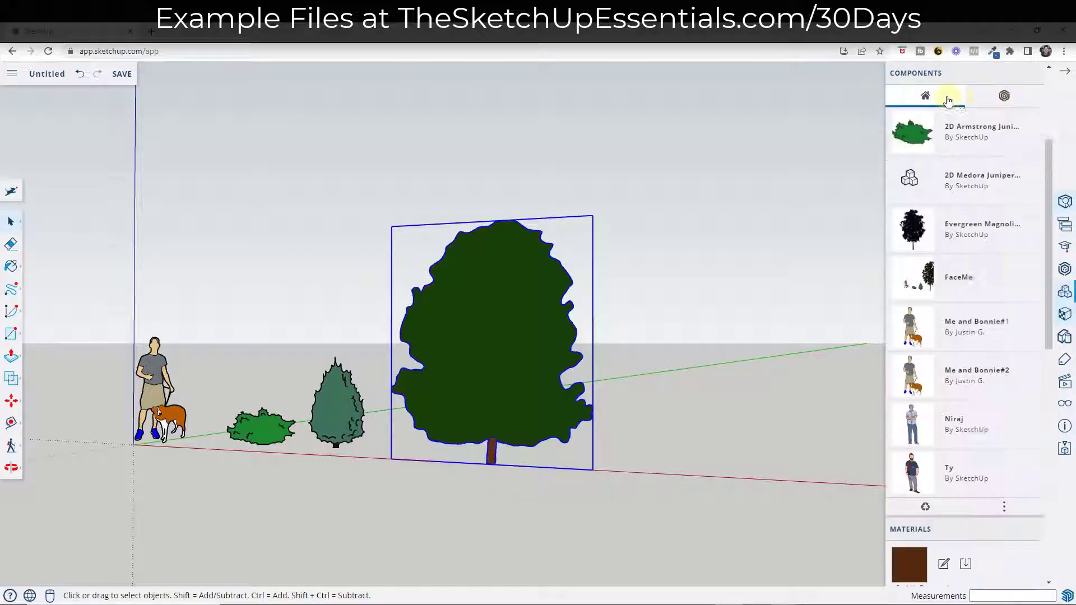
pyautogui.click(1003, 97)
pyautogui.click(939, 97)
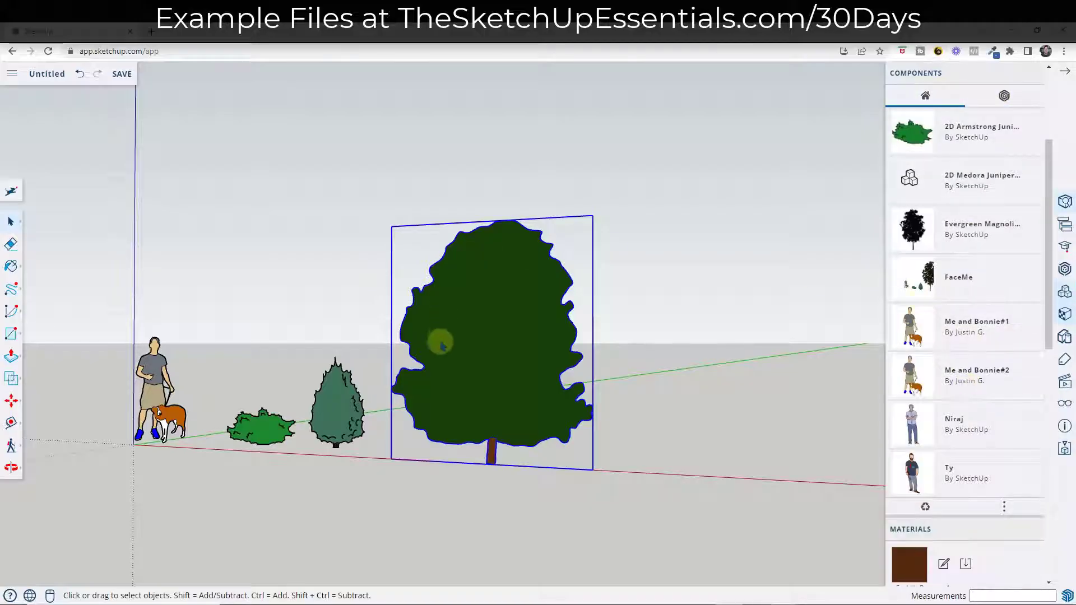
pyautogui.moveTo(473, 298)
pyautogui.mouseDown(button='middle')
pyautogui.moveTo(672, 295)
pyautogui.moveTo(485, 312)
pyautogui.mouseUp(button='middle')
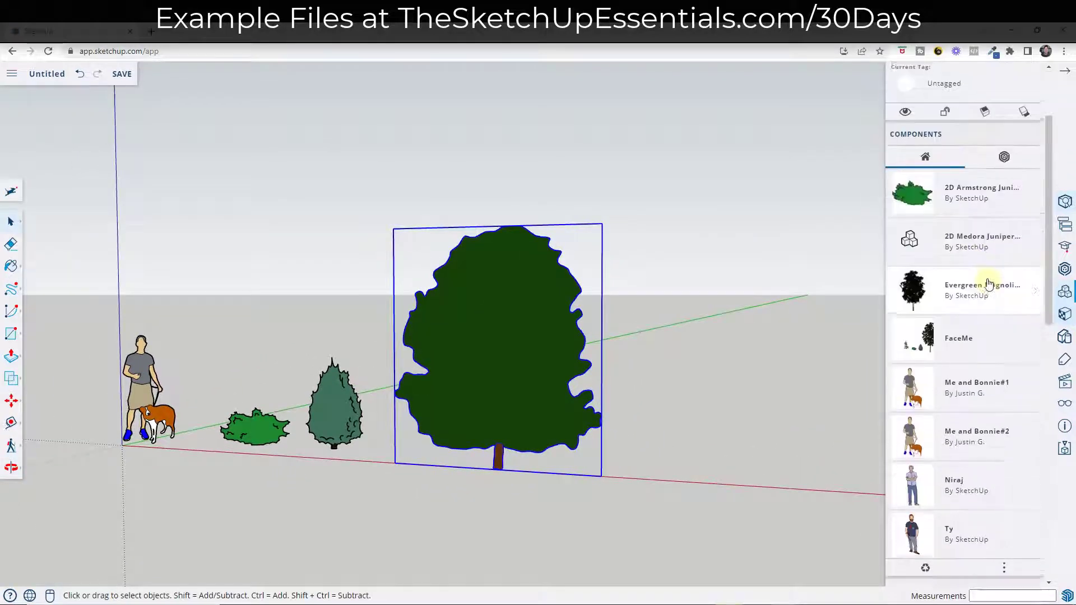
# Make the tree group a component named LargeTree that always faces the camera
pyautogui.click(549, 348)
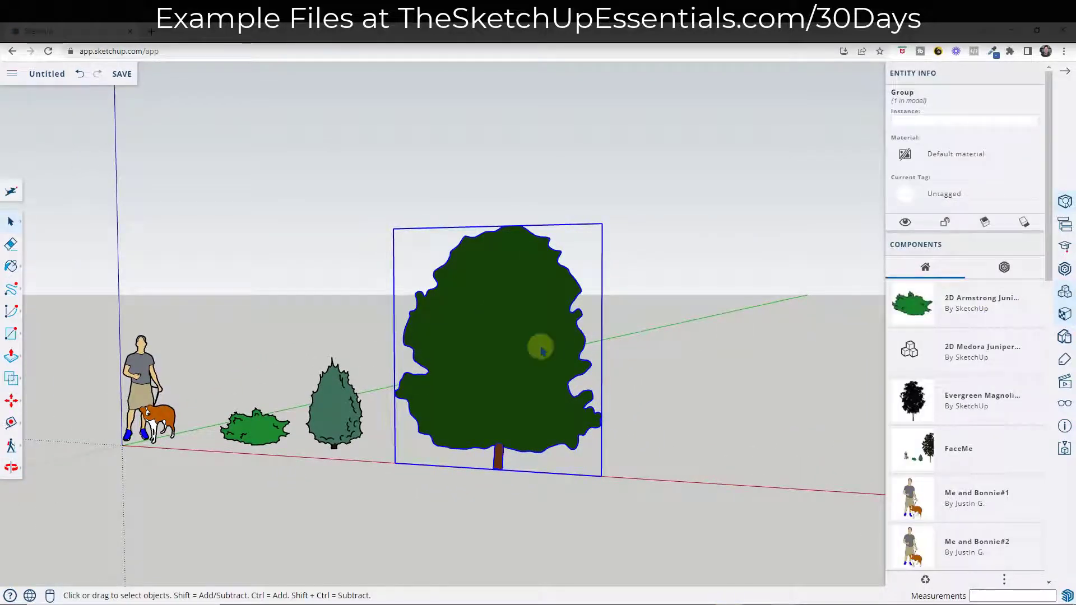
pyautogui.moveTo(734, 331); pyautogui.dragTo(544, 359, button='middle')
pyautogui.click(544, 358)
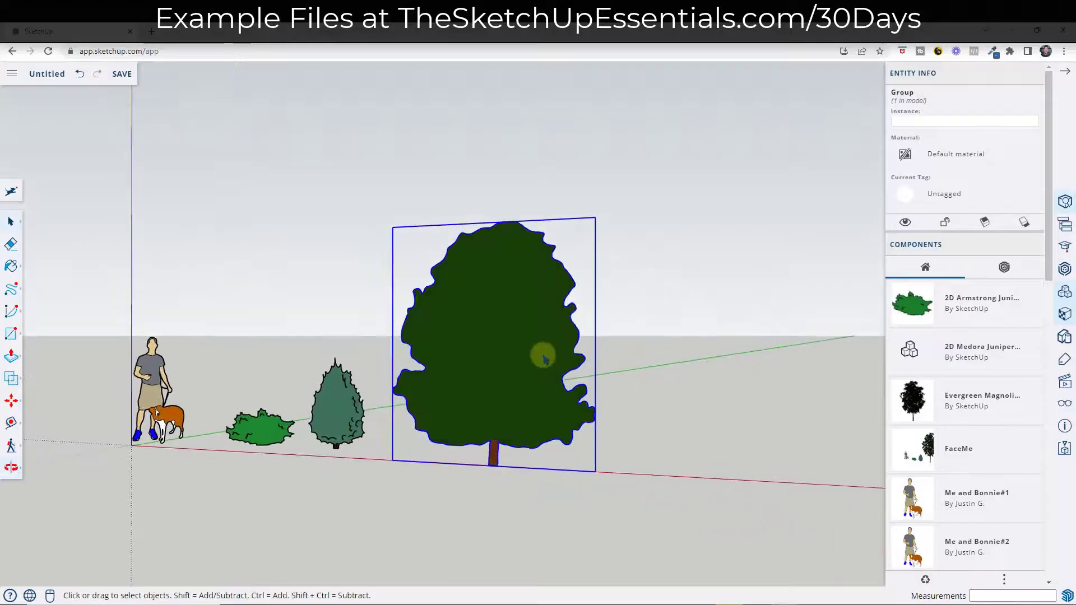
pyautogui.rightClick(528, 353)
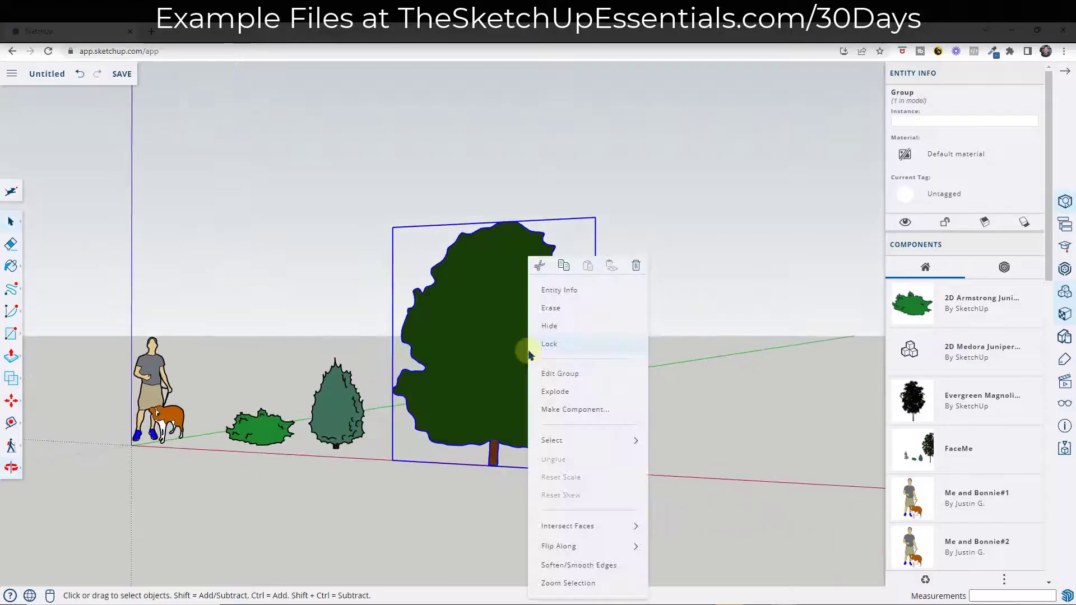
pyautogui.rightClick(554, 413)
pyautogui.click(556, 409)
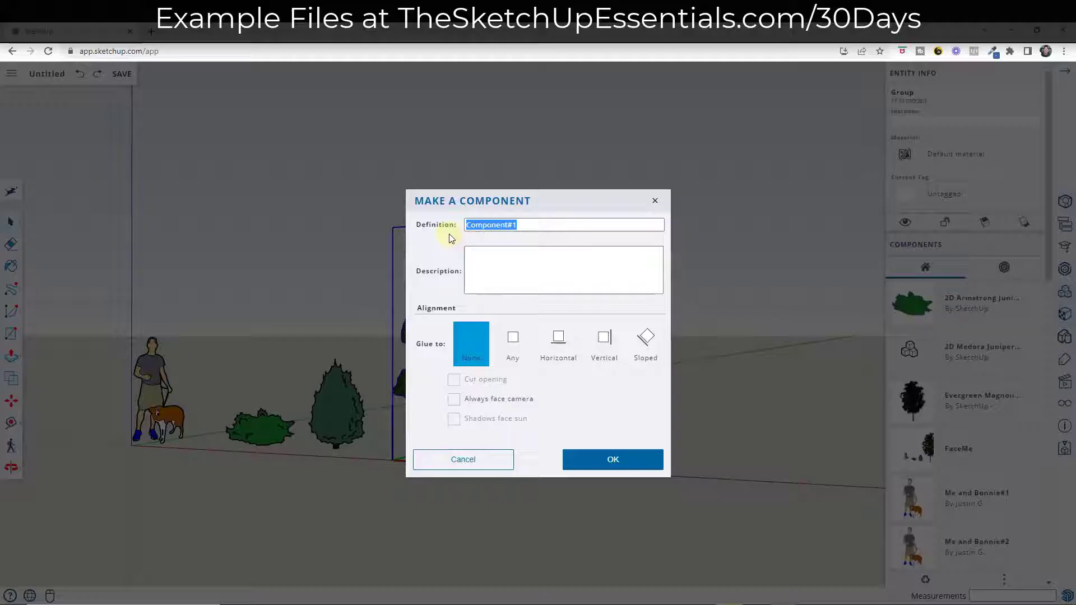
pyautogui.write('LargeTree')
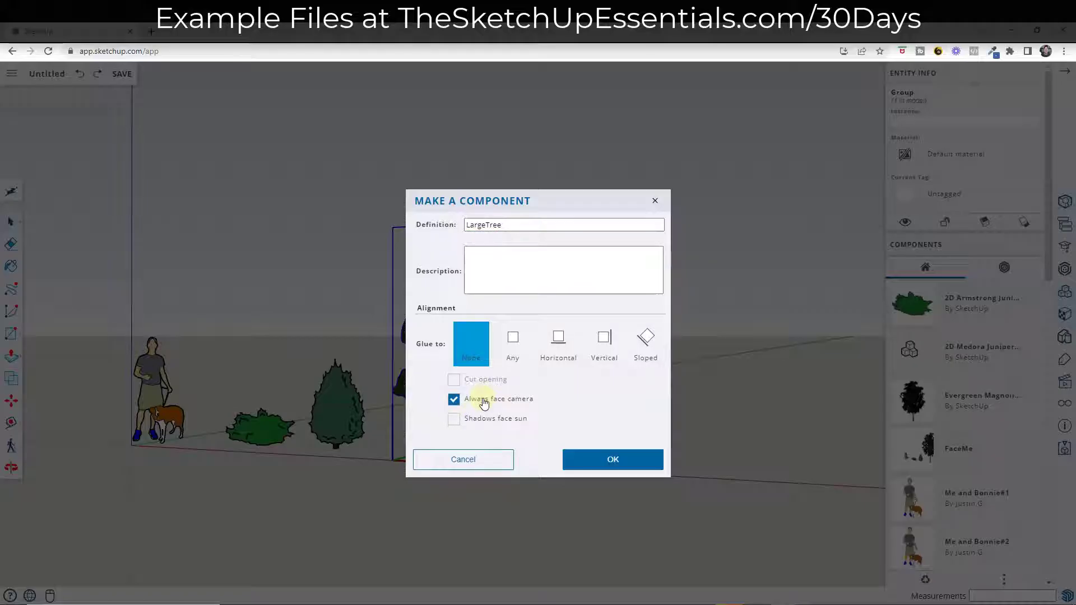
pyautogui.click(619, 460)
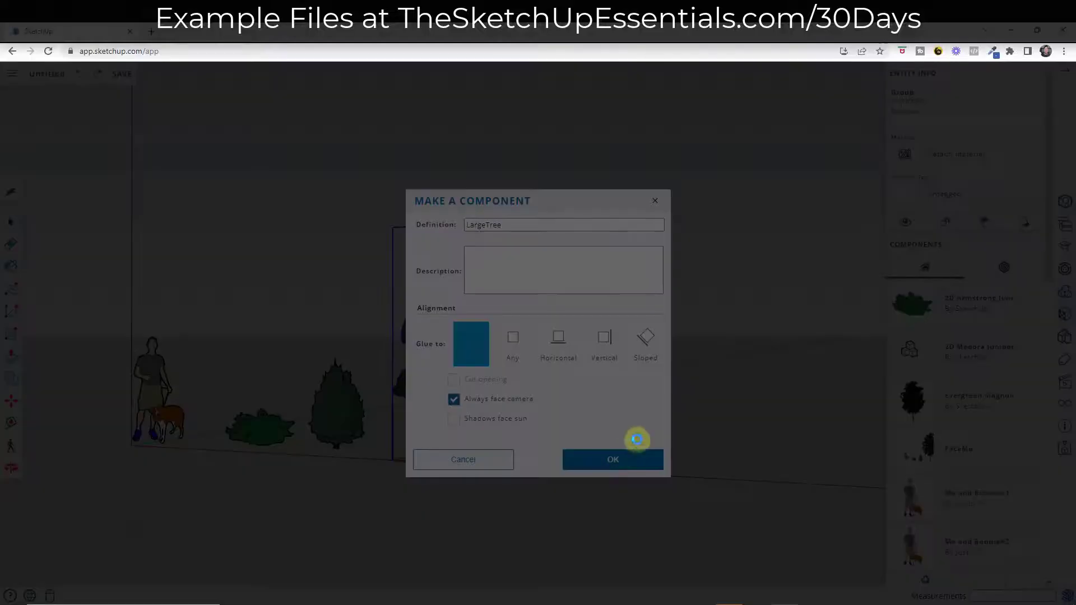
pyautogui.moveTo(721, 312); pyautogui.dragTo(670, 353, button='middle')
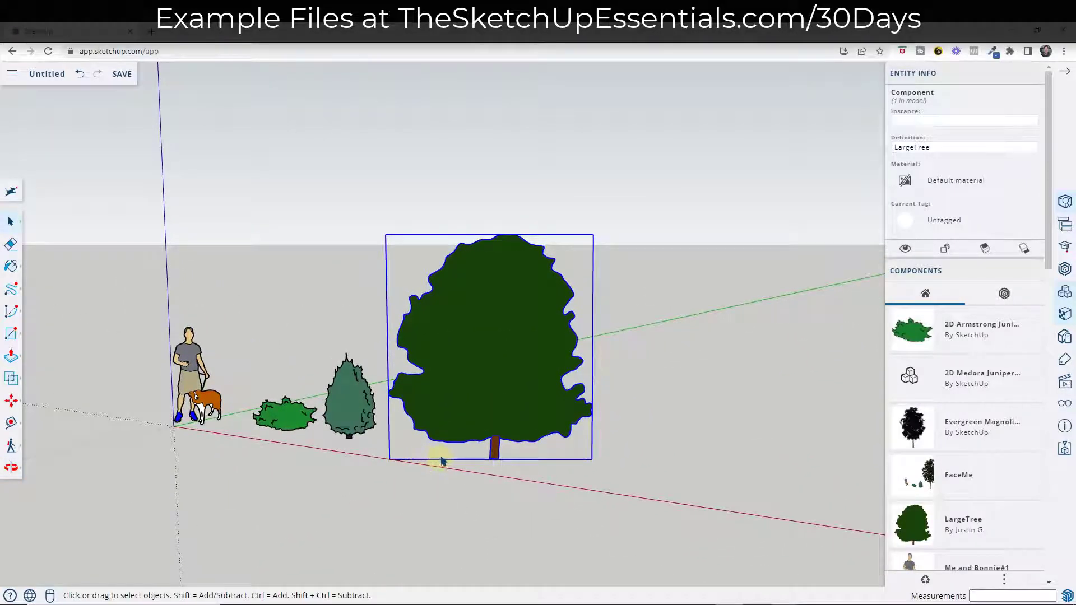
pyautogui.scroll(3, 439, 465)
pyautogui.scroll(-3, 413, 463)
pyautogui.moveTo(403, 437); pyautogui.dragTo(471, 444, button='middle')
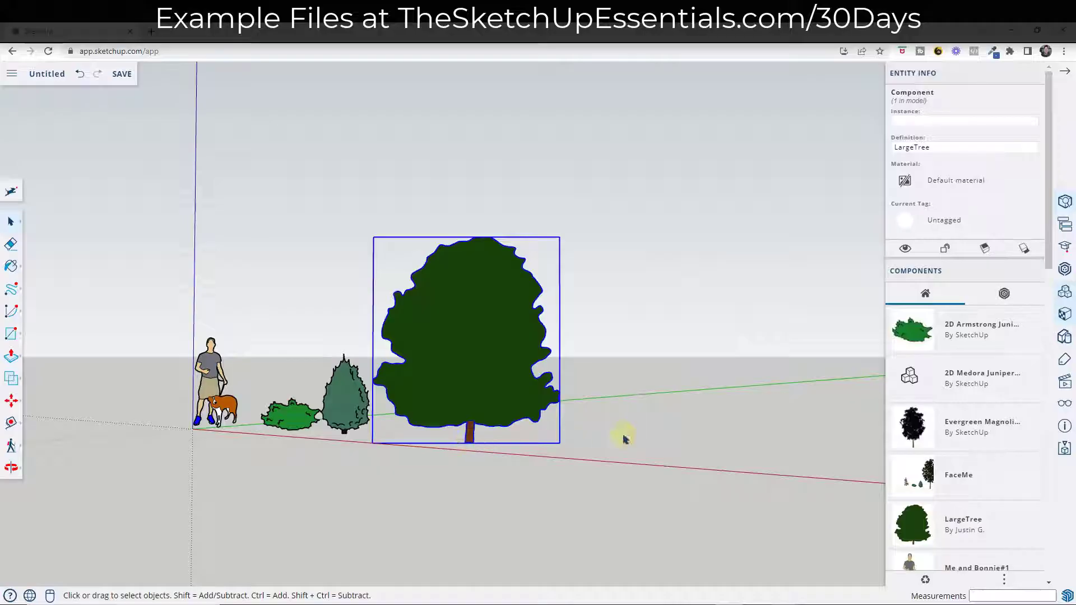
pyautogui.moveTo(625, 439); pyautogui.dragTo(487, 466, button='middle')
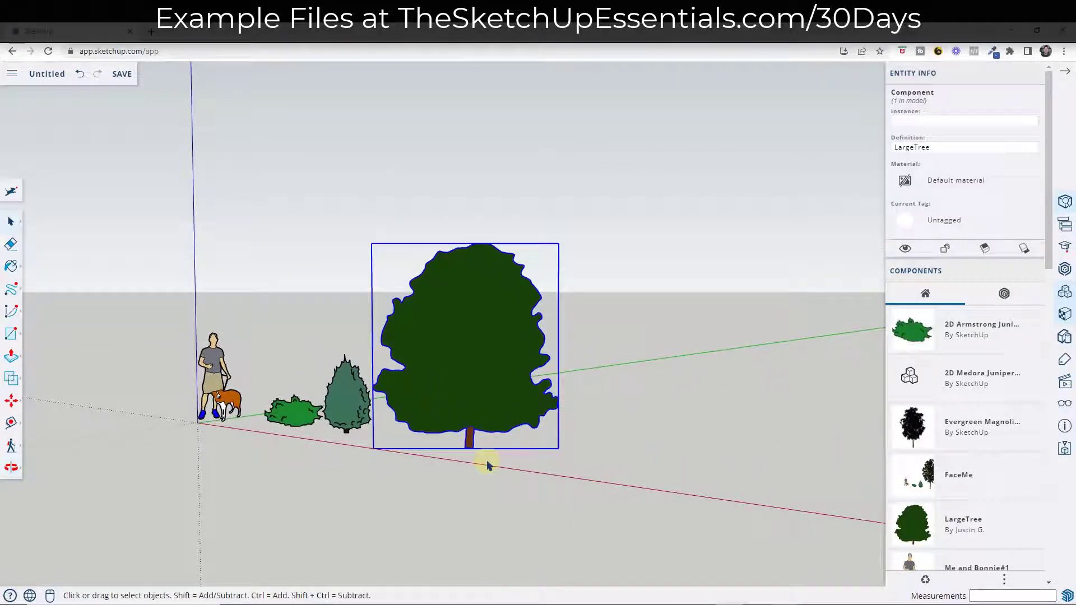
pyautogui.moveTo(408, 453); pyautogui.dragTo(431, 450, button='middle')
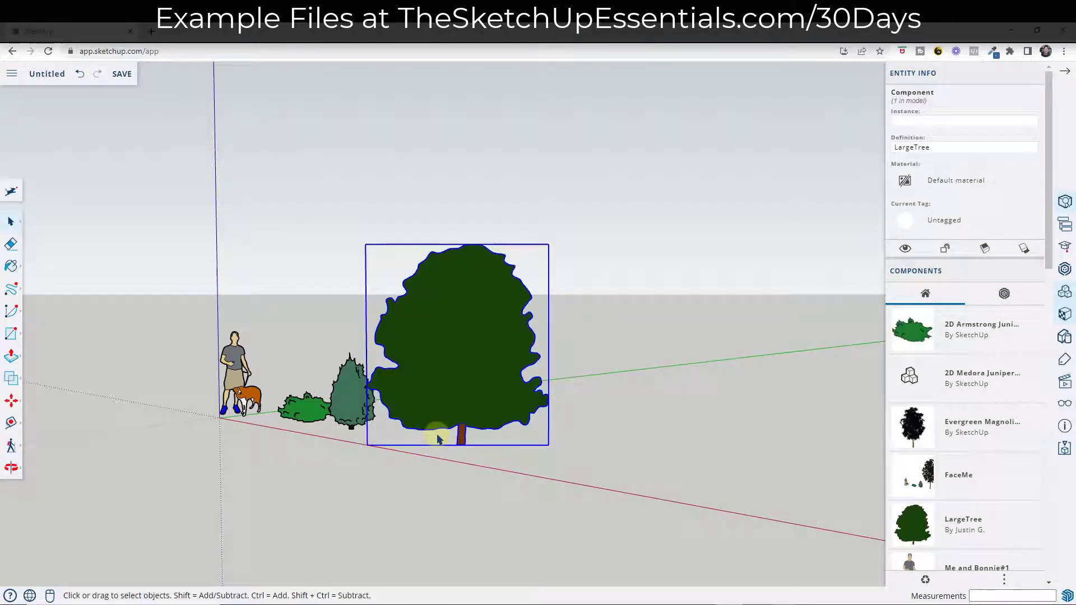
# Inside LargeTree, place the axes origin at the base of the trunk
pyautogui.doubleClick(465, 340)
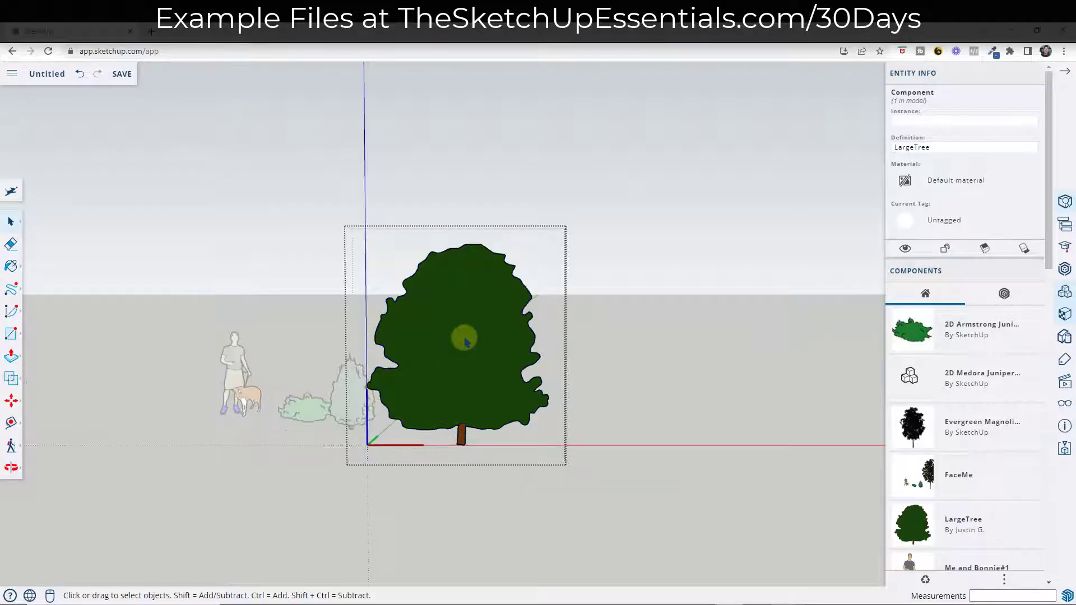
pyautogui.scroll(3, 532, 387)
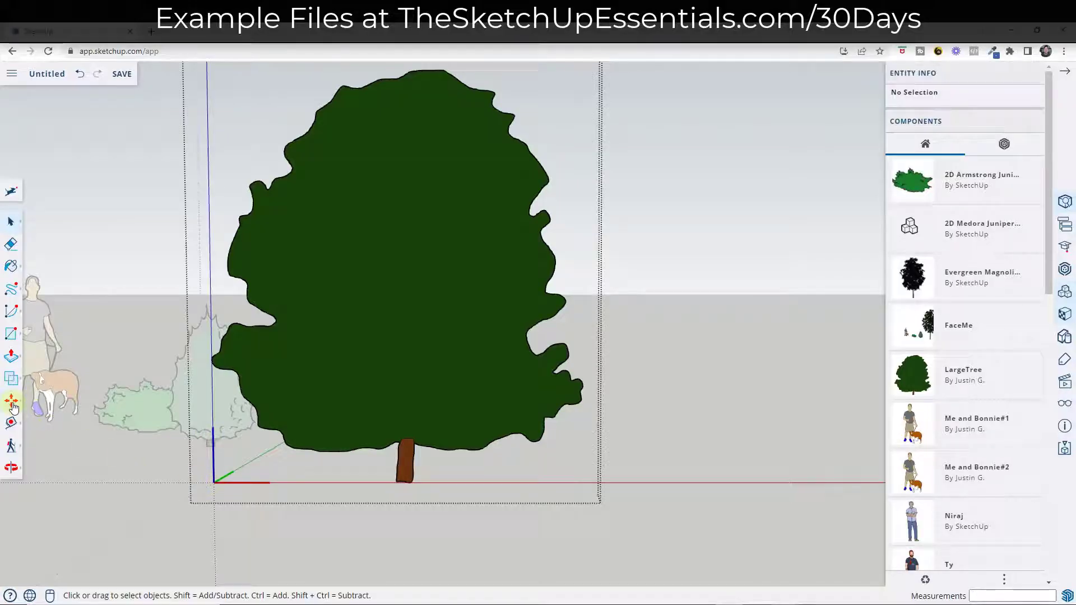
pyautogui.click(11, 424)
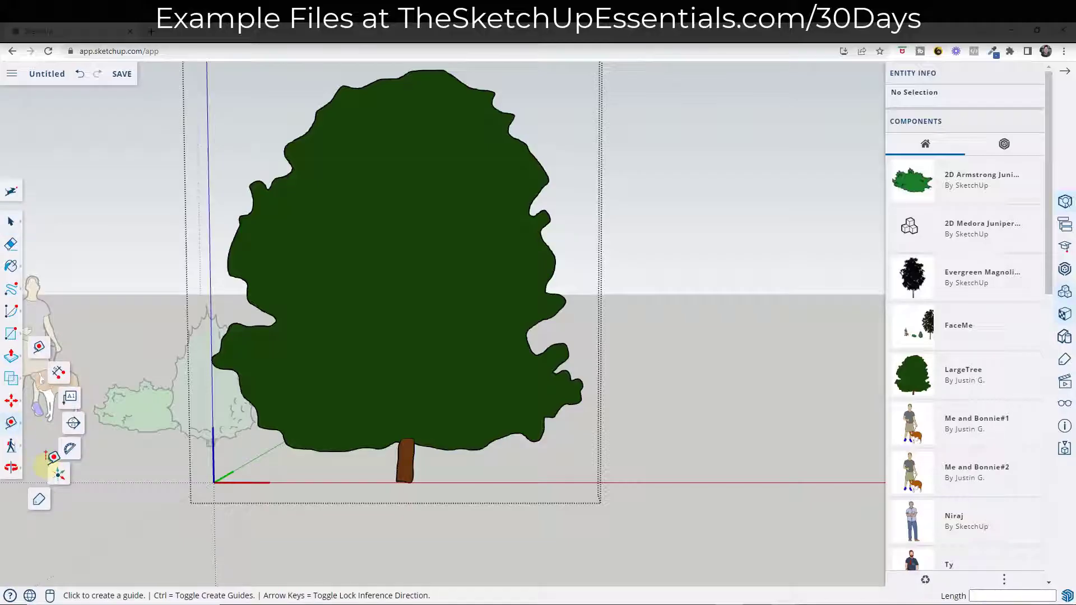
pyautogui.click(59, 477)
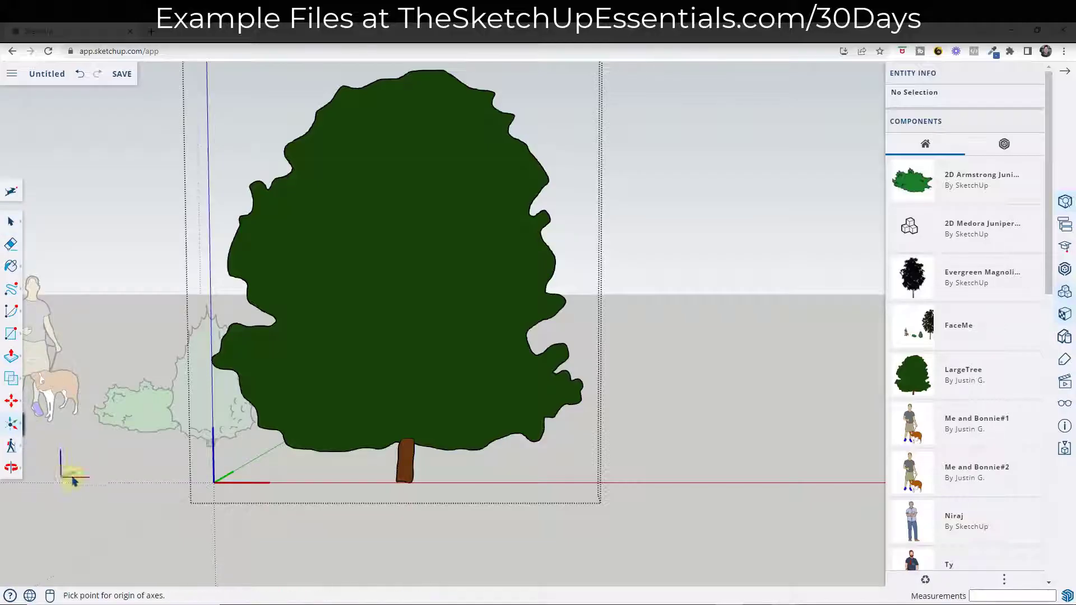
pyautogui.scroll(5, 402, 495)
pyautogui.scroll(2, 403, 472)
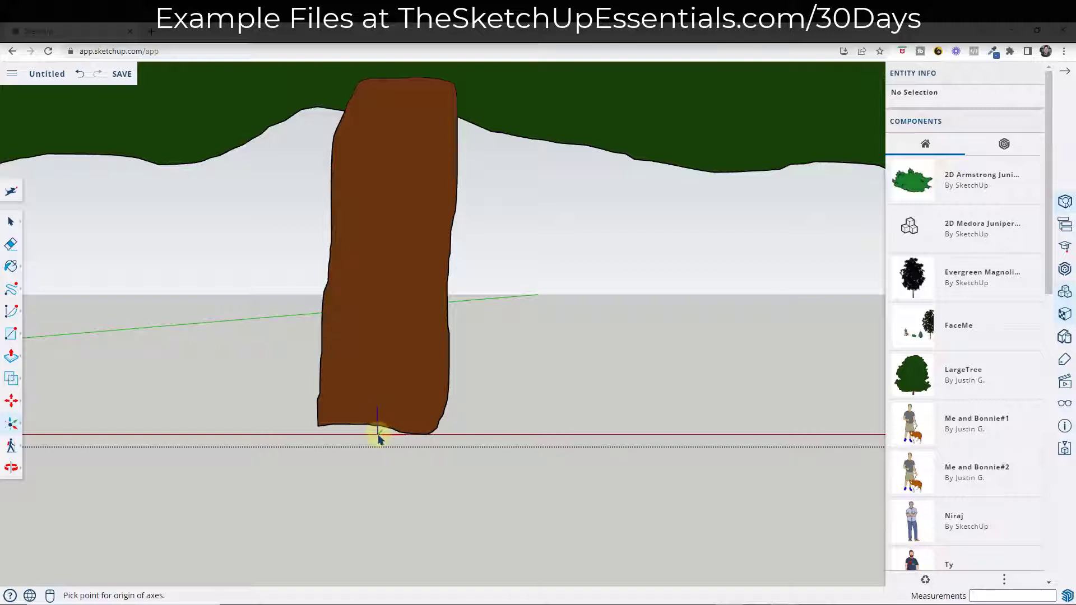
pyautogui.click(379, 437)
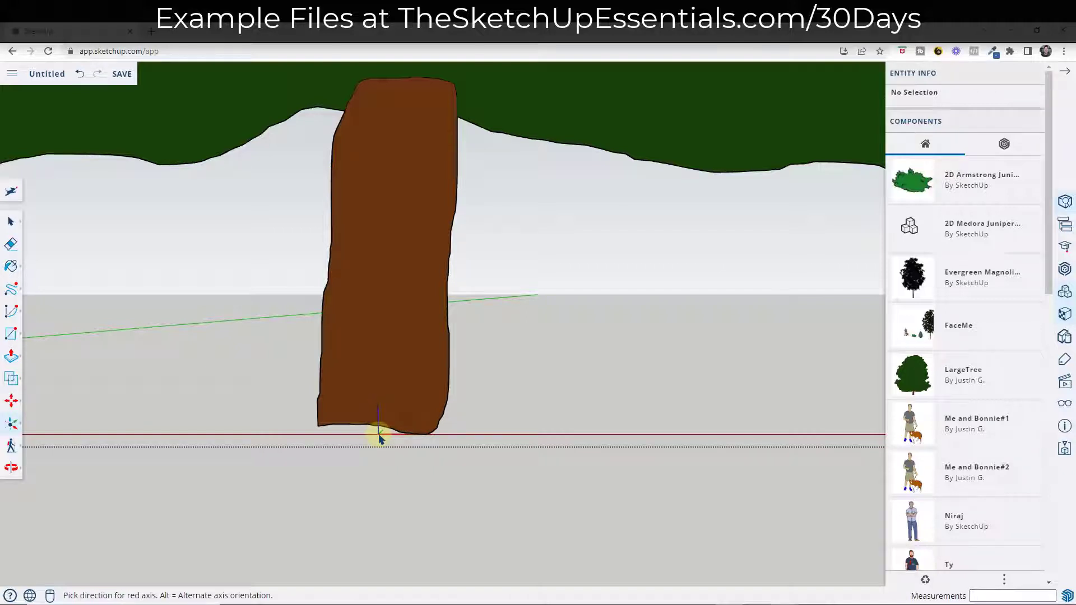
pyautogui.click(379, 439)
pyautogui.click(378, 437)
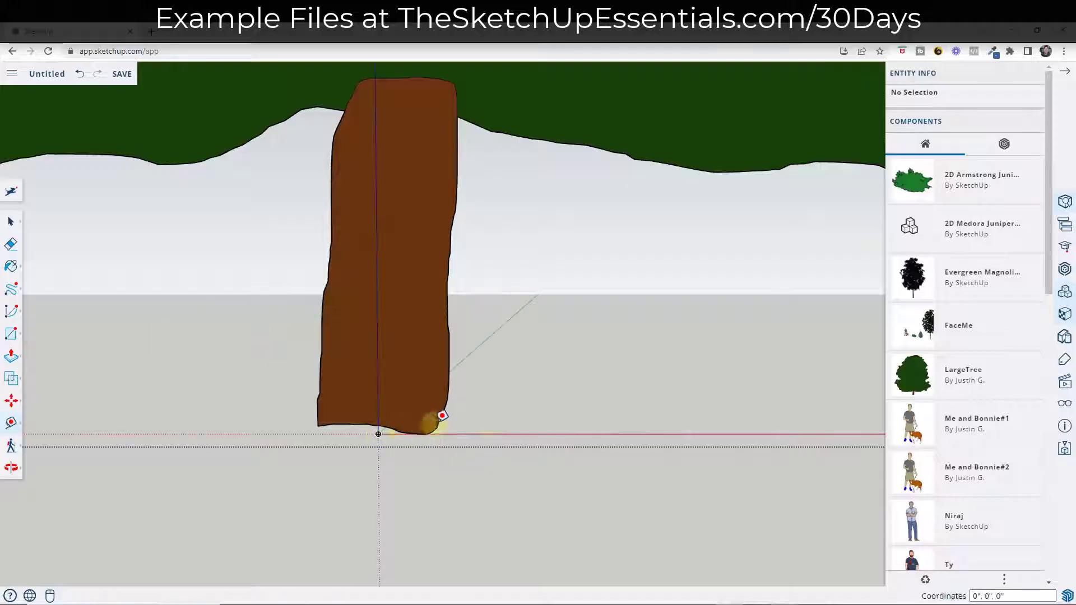
# Exit the component and accept updating the component axes
pyautogui.scroll(-5, 485, 432)
pyautogui.scroll(-3, 482, 432)
pyautogui.moveTo(476, 432); pyautogui.dragTo(527, 409, button='middle')
pyautogui.press('space')
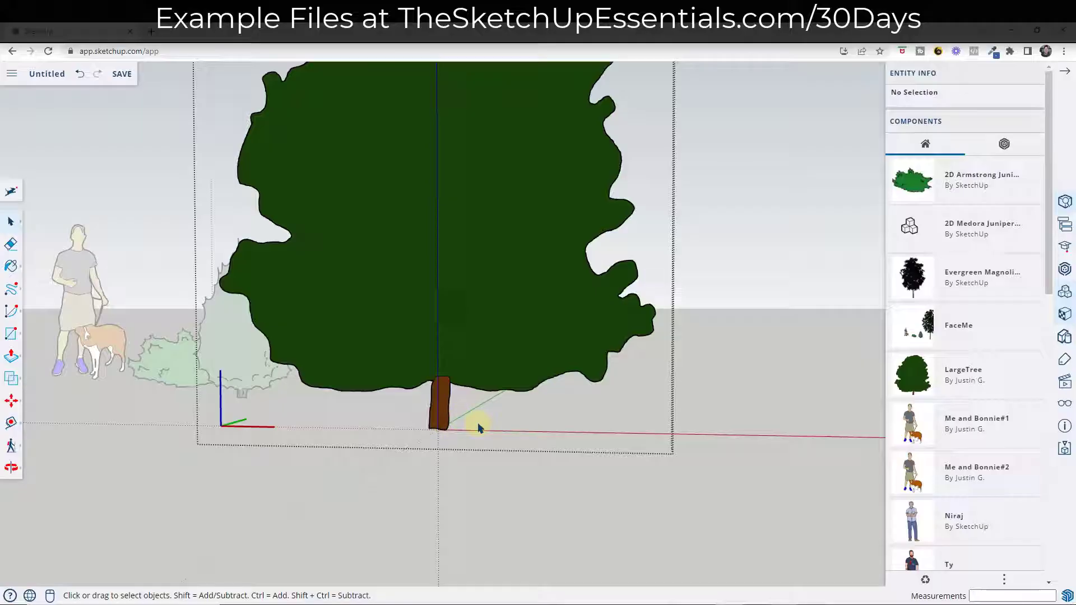
pyautogui.click(719, 414)
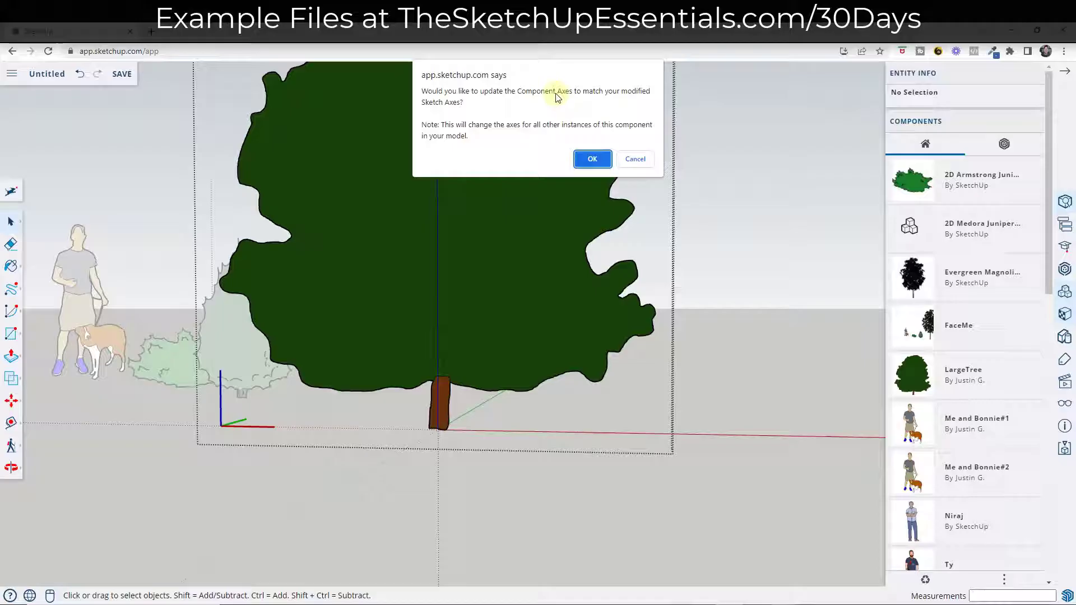
pyautogui.click(592, 160)
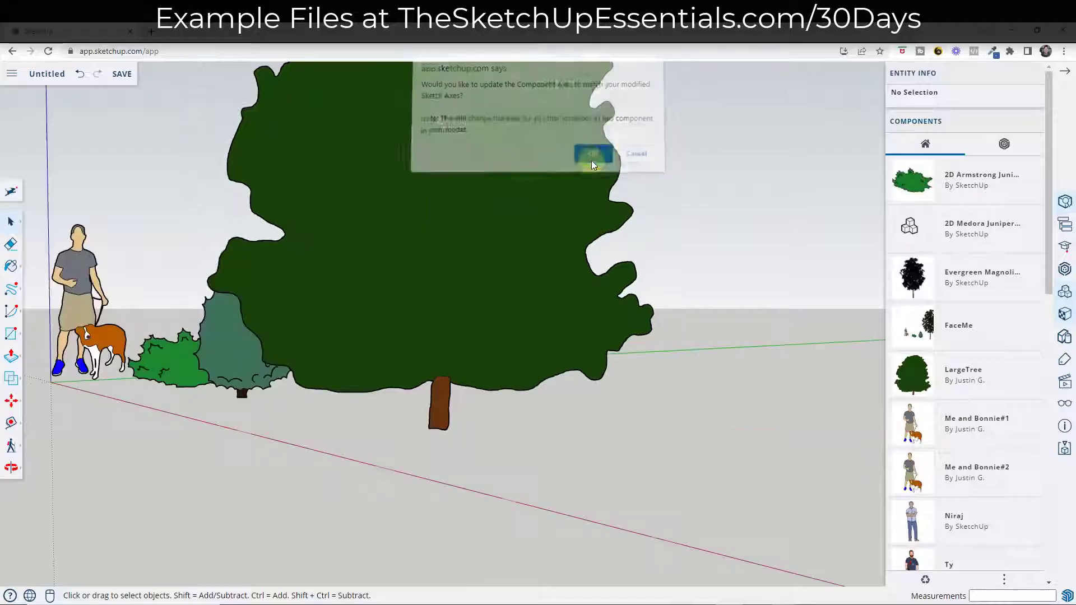
# Select LargeTree and orbit around the scene to check it
pyautogui.scroll(-5, 538, 409)
pyautogui.moveTo(538, 409); pyautogui.dragTo(541, 374, button='middle')
pyautogui.click(541, 374)
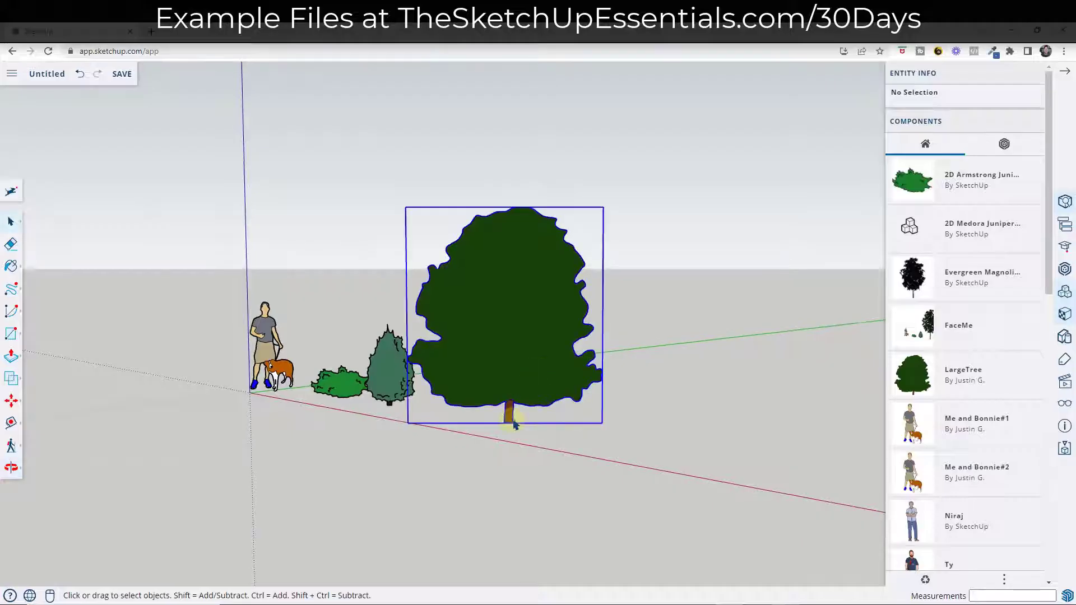
pyautogui.scroll(3, 547, 423)
pyautogui.moveTo(547, 422); pyautogui.dragTo(702, 350, button='middle')
pyautogui.scroll(-3, 207, 417)
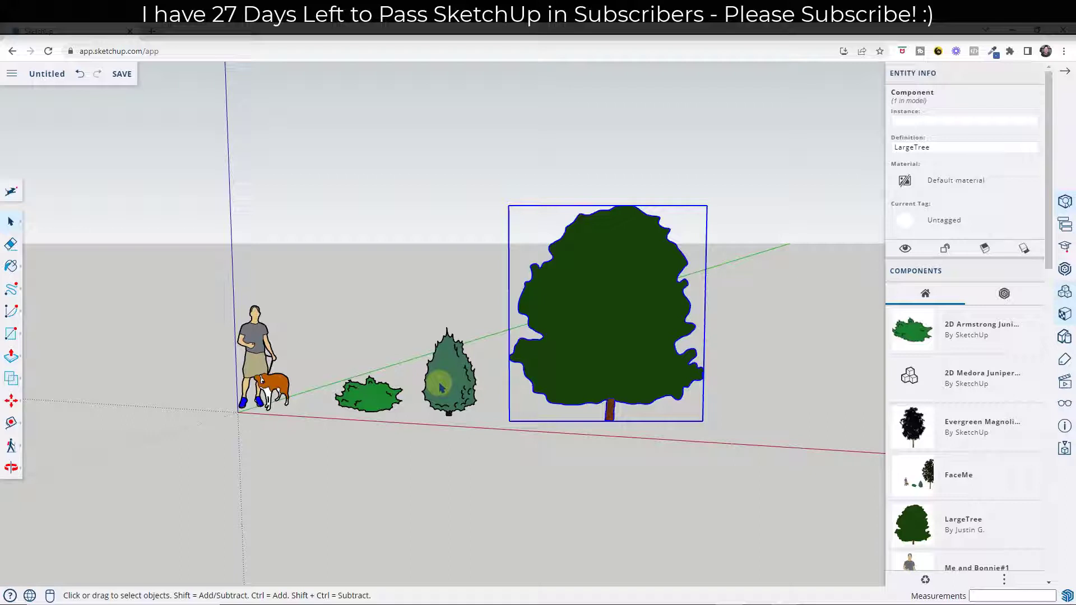
pyautogui.scroll(-2, 441, 387)
# Draw a rectangle and split it with a line between its top and bottom midpoints
pyautogui.press('r')
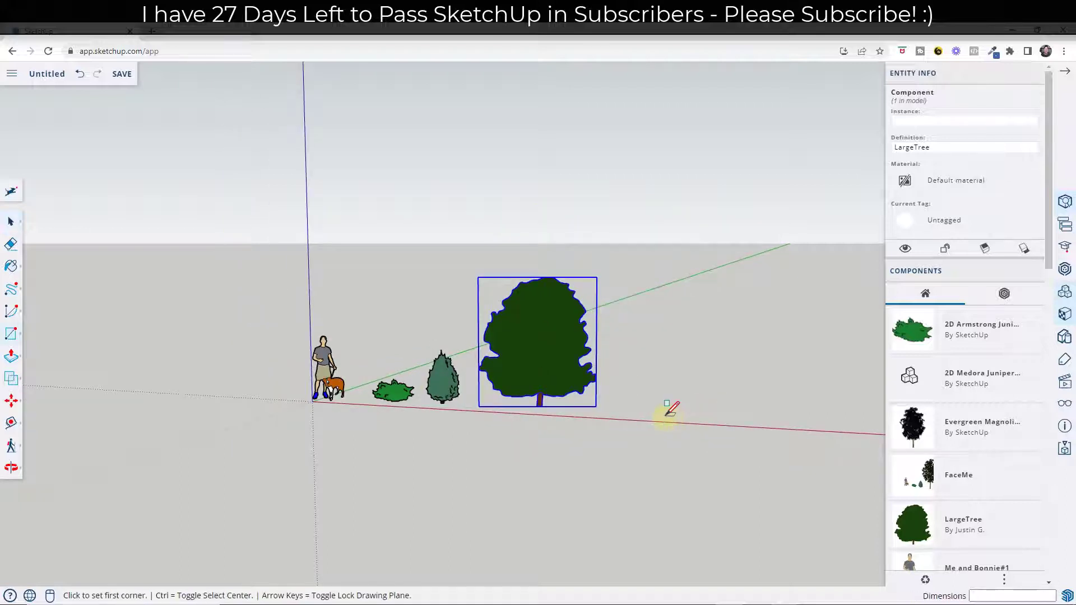
pyautogui.click(662, 420)
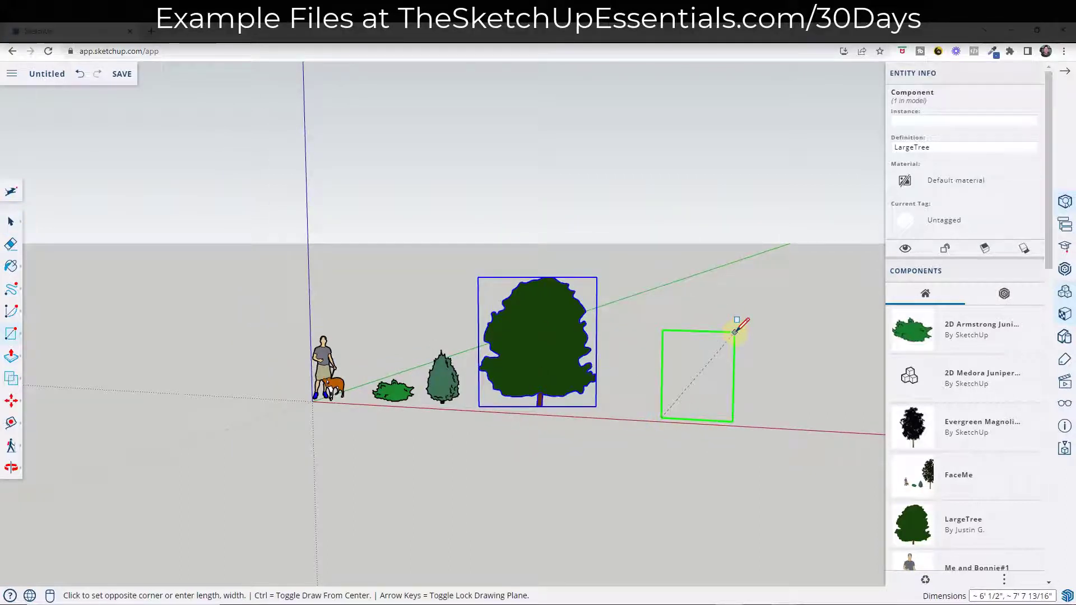
pyautogui.click(734, 331)
pyautogui.press('space')
pyautogui.press('l')
pyautogui.click(698, 332)
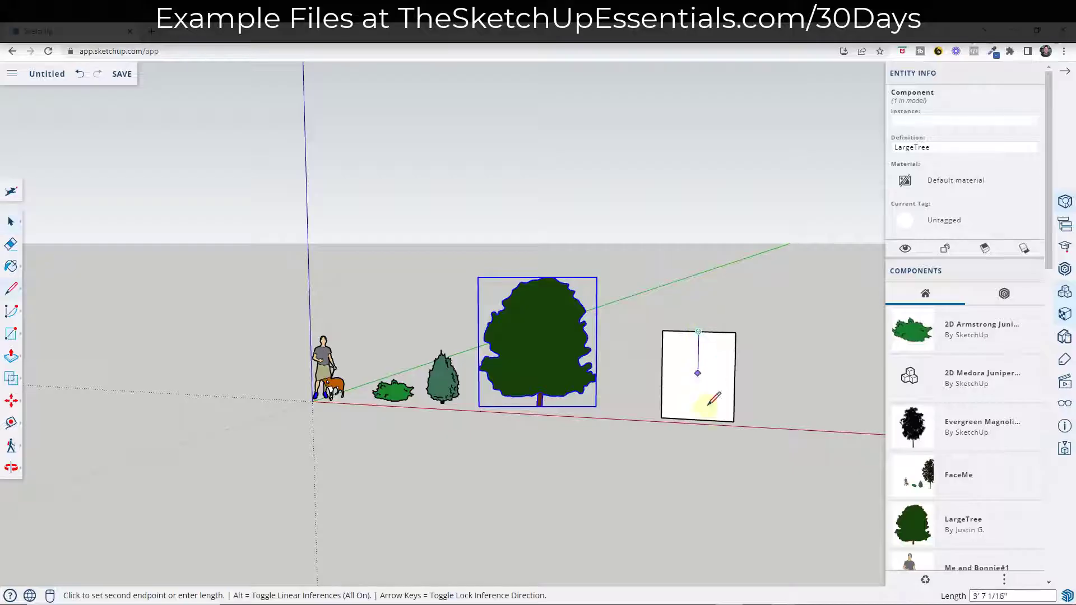
pyautogui.click(704, 420)
pyautogui.press('space')
# Turn the split rectangle into a component named Box
pyautogui.tripleClick(680, 365)
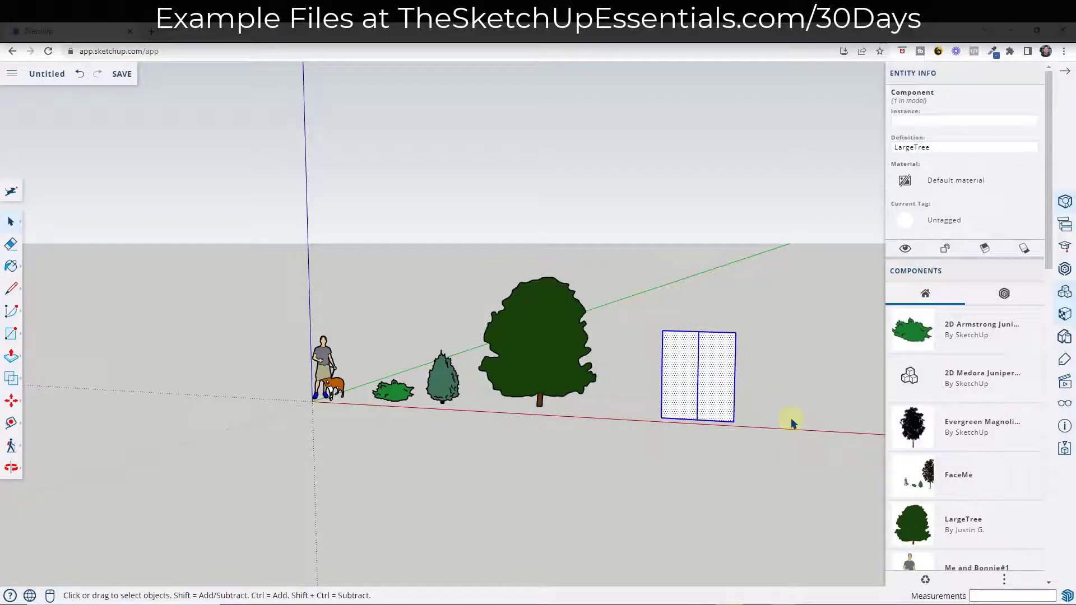
pyautogui.scroll(5, 790, 420)
pyautogui.rightClick(649, 339)
pyautogui.click(694, 435)
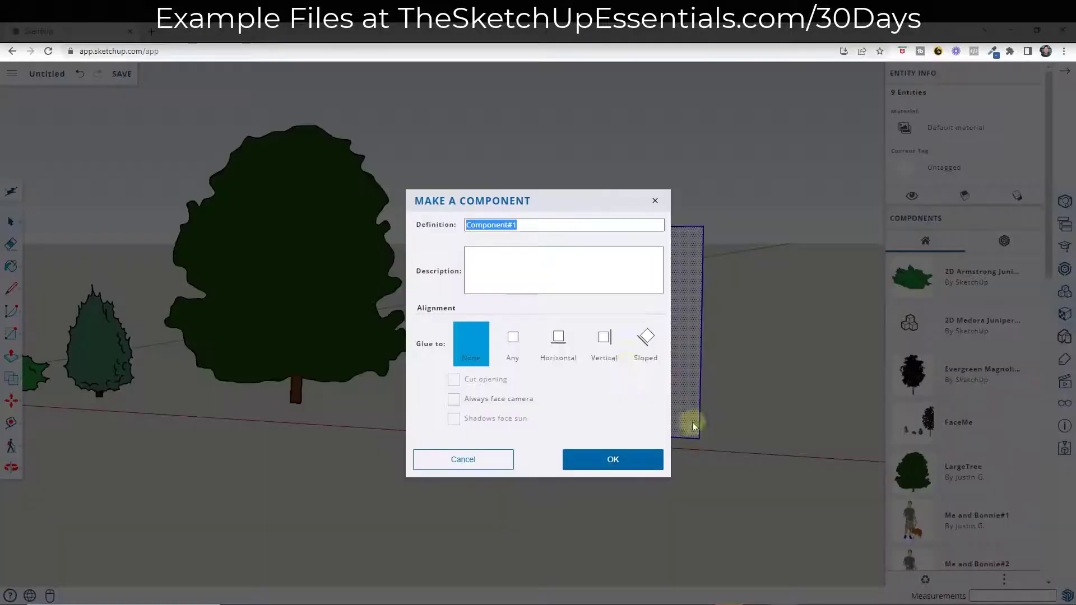
pyautogui.write('Box')
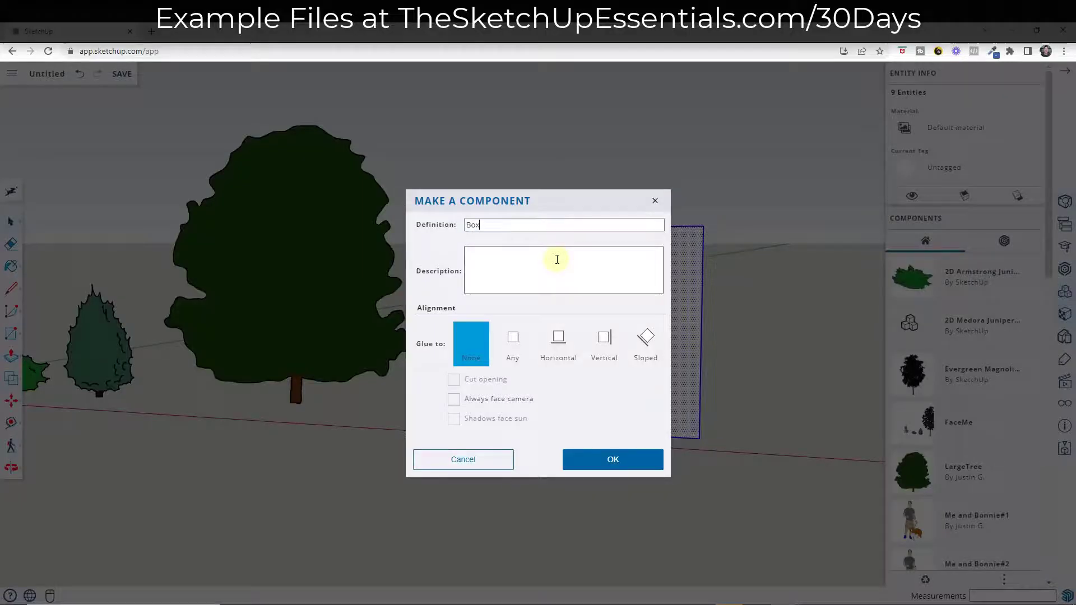
pyautogui.press('Return')
pyautogui.moveTo(690, 315); pyautogui.dragTo(637, 304, button='middle')
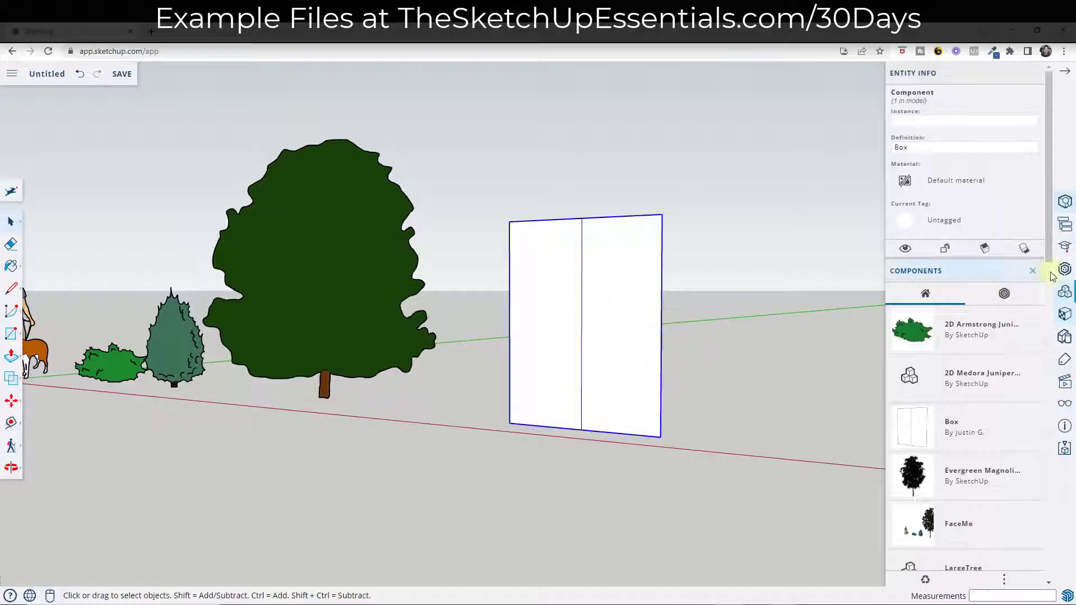
# Set the Box definition to always face the camera, then orbit to confirm it
pyautogui.click(925, 293)
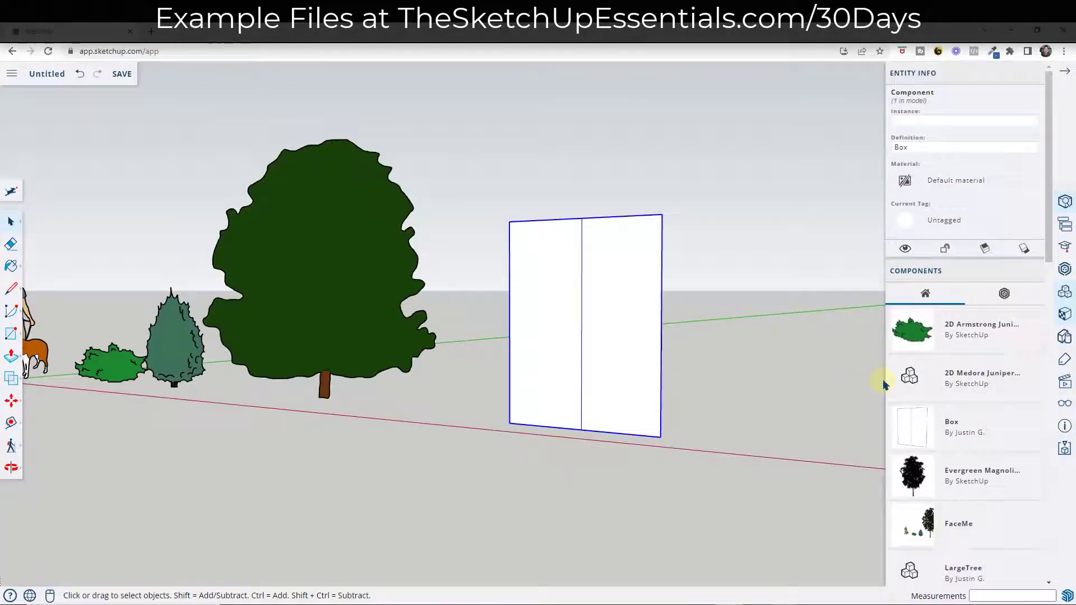
pyautogui.click(963, 421)
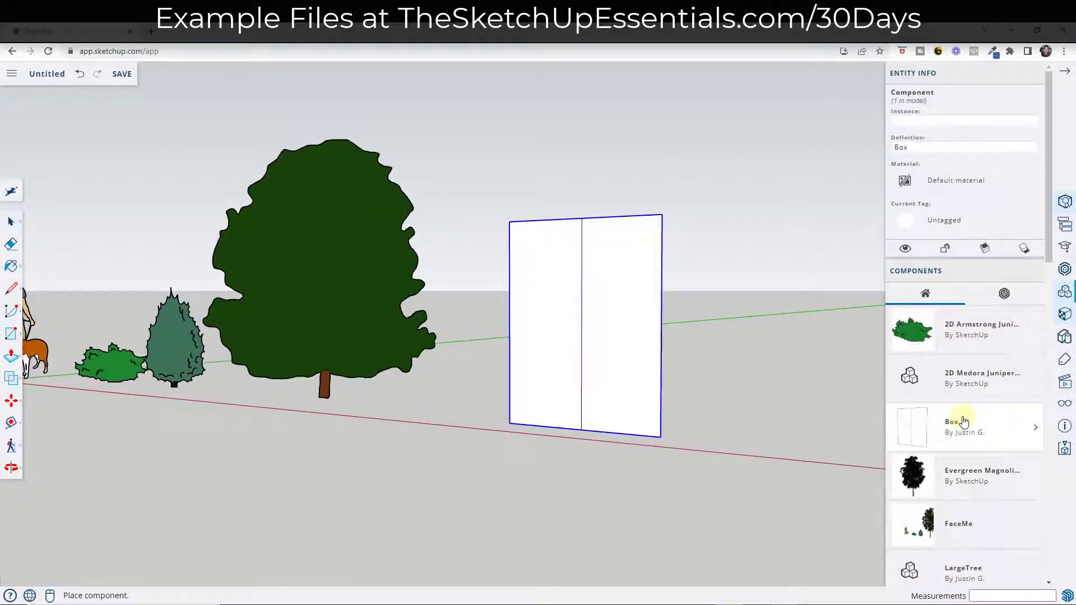
pyautogui.click(1036, 428)
pyautogui.scroll(-2, 1036, 421)
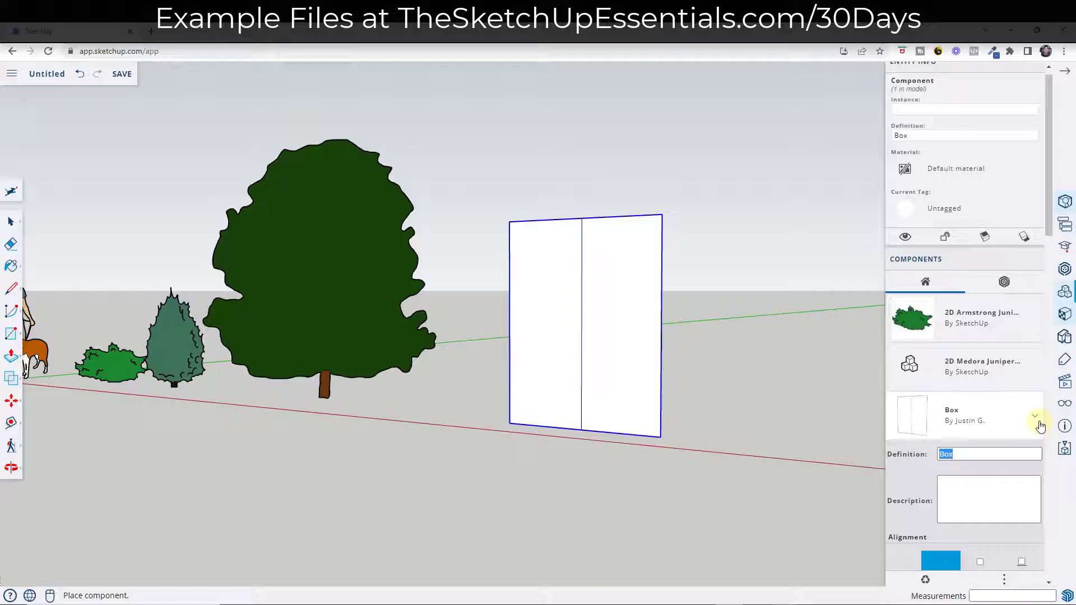
pyautogui.scroll(-2, 1033, 389)
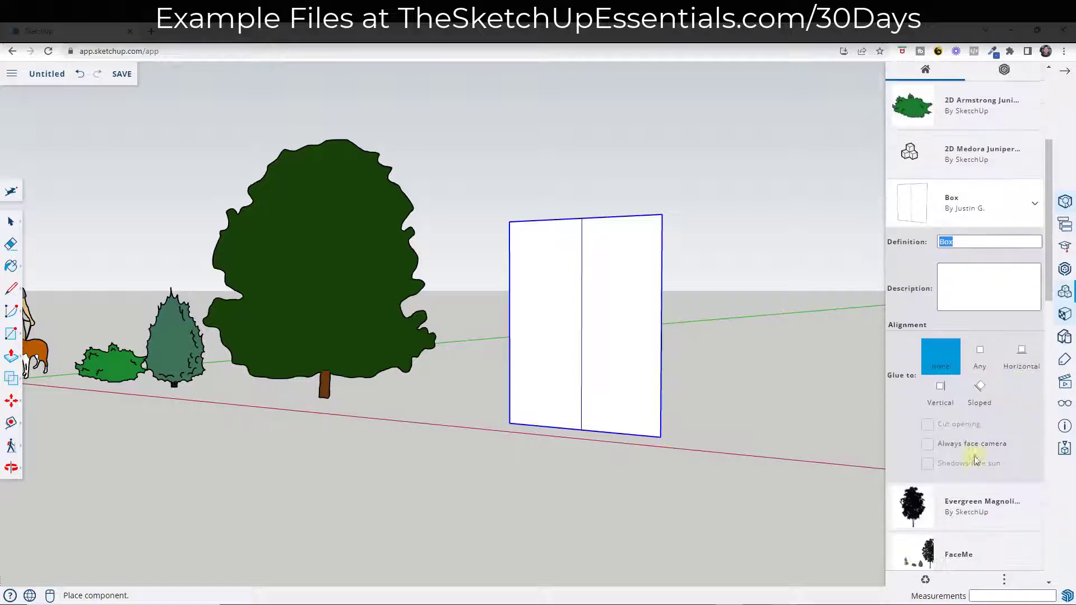
pyautogui.click(928, 443)
pyautogui.press('o')
pyautogui.moveTo(800, 369); pyautogui.dragTo(624, 372)
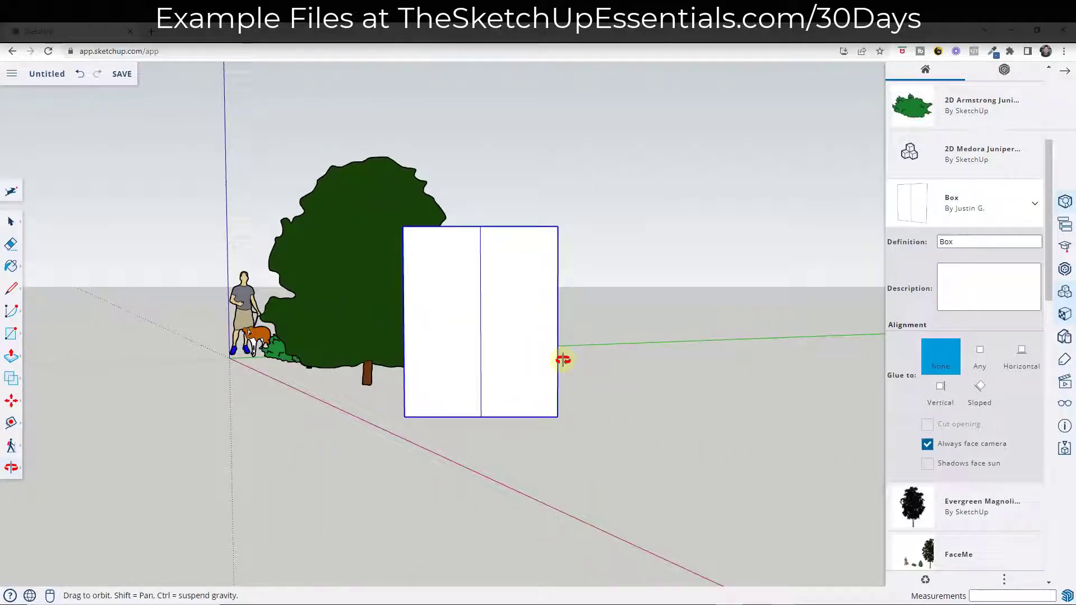
# Trace Freehand outlines of the dog's body, back leg, front leg and neck over the photo
pyautogui.moveTo(563, 360)
pyautogui.mouseDown()
pyautogui.moveTo(586, 353)
pyautogui.moveTo(569, 353)
pyautogui.mouseUp()
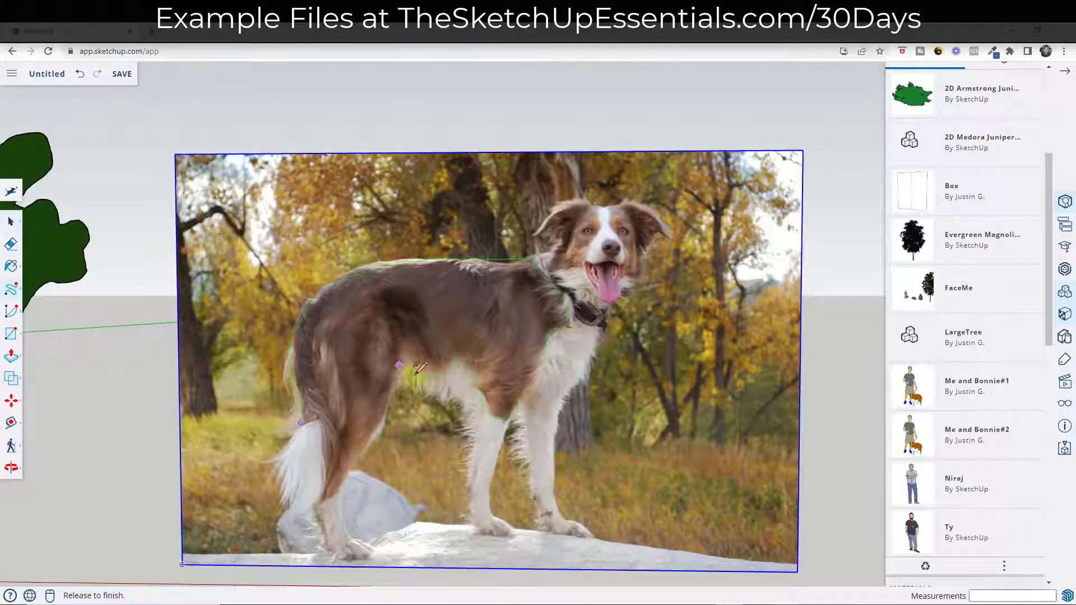
pyautogui.moveTo(300, 423)
pyautogui.mouseDown()
pyautogui.moveTo(320, 432)
pyautogui.moveTo(300, 423)
pyautogui.mouseUp()
pyautogui.scroll(3, 325, 482)
pyautogui.moveTo(313, 386)
pyautogui.mouseDown()
pyautogui.moveTo(336, 481)
pyautogui.moveTo(312, 386)
pyautogui.mouseUp()
pyautogui.scroll(3, 365, 308)
pyautogui.moveTo(446, 183)
pyautogui.mouseDown()
pyautogui.moveTo(491, 224)
pyautogui.moveTo(567, 499)
pyautogui.moveTo(592, 476)
pyautogui.moveTo(572, 470)
pyautogui.mouseUp()
pyautogui.scroll(-3, 567, 499)
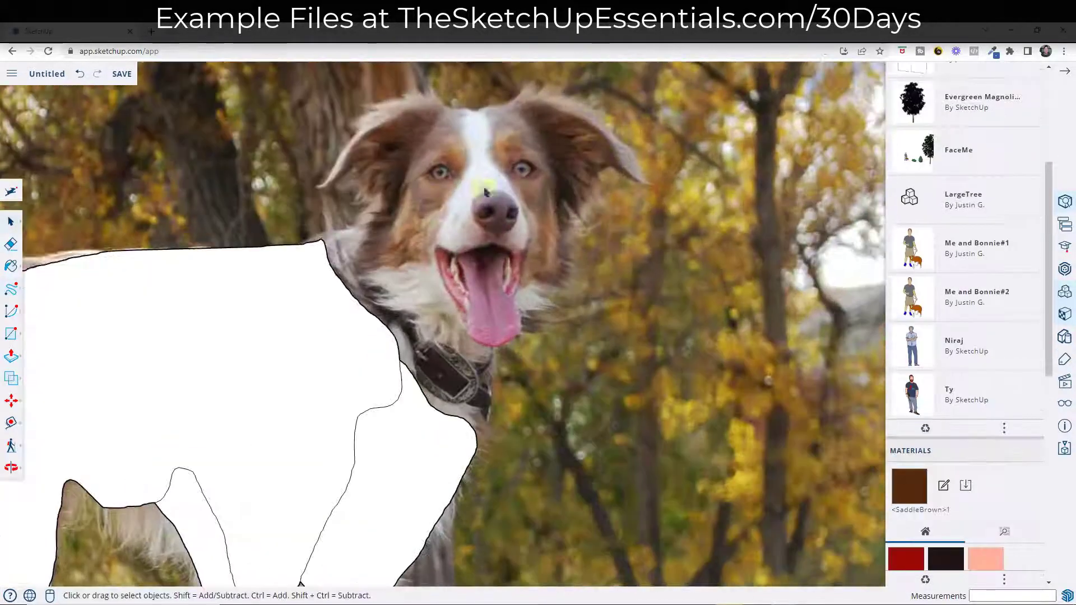
pyautogui.moveTo(331, 238)
pyautogui.mouseDown()
pyautogui.moveTo(420, 337)
pyautogui.moveTo(437, 389)
pyautogui.moveTo(446, 323)
pyautogui.moveTo(420, 393)
pyautogui.moveTo(473, 421)
pyautogui.mouseUp()
pyautogui.scroll(3, 420, 337)
pyautogui.scroll(3, 474, 422)
pyautogui.scroll(-6, 474, 422)
# Trace the upper lip, nose, forehead and ear outlines, then move the photo aside
pyautogui.scroll(1, 404, 365)
pyautogui.moveTo(356, 249)
pyautogui.mouseDown()
pyautogui.moveTo(470, 264)
pyautogui.moveTo(396, 241)
pyautogui.mouseUp()
pyautogui.scroll(1, 444, 240)
pyautogui.moveTo(421, 120)
pyautogui.mouseDown()
pyautogui.moveTo(440, 230)
pyautogui.moveTo(532, 140)
pyautogui.moveTo(491, 351)
pyautogui.mouseUp()
pyautogui.scroll(3, 442, 224)
pyautogui.scroll(-3, 436, 231)
pyautogui.scroll(2, 436, 231)
pyautogui.scroll(-3, 491, 352)
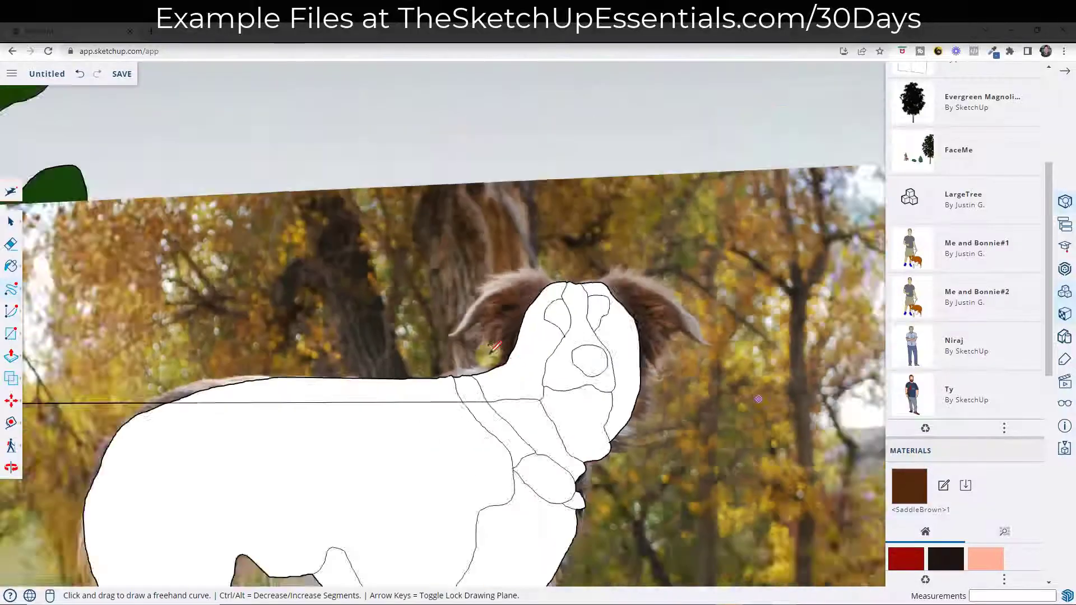
pyautogui.scroll(-5, 496, 346)
pyautogui.scroll(6, 427, 216)
pyautogui.scroll(-1, 431, 244)
pyautogui.moveTo(431, 244); pyautogui.dragTo(443, 233)
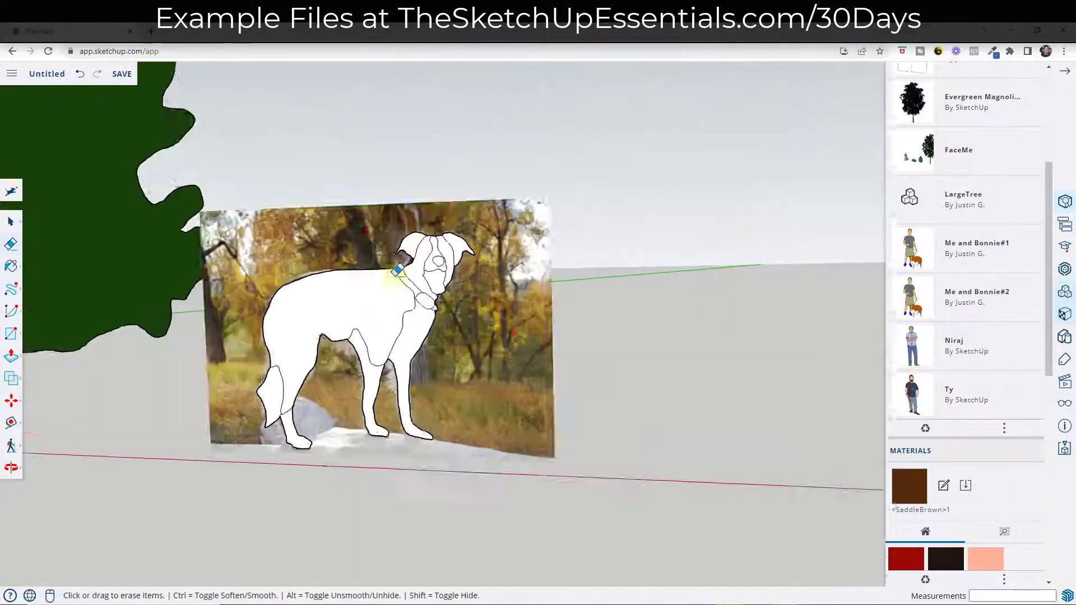
pyautogui.click(204, 336)
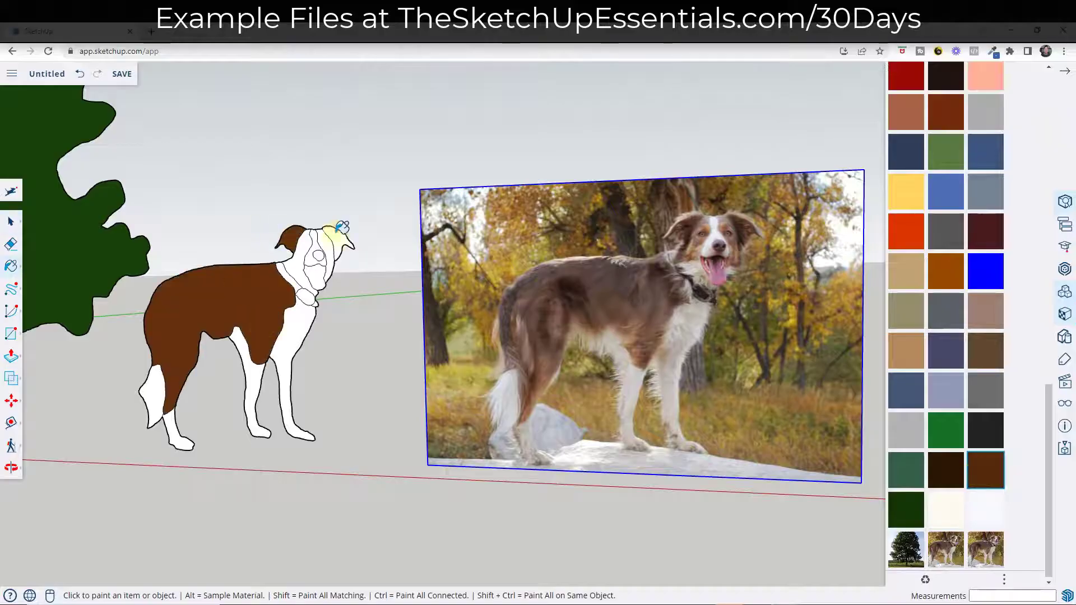
pyautogui.scroll(3, 204, 312)
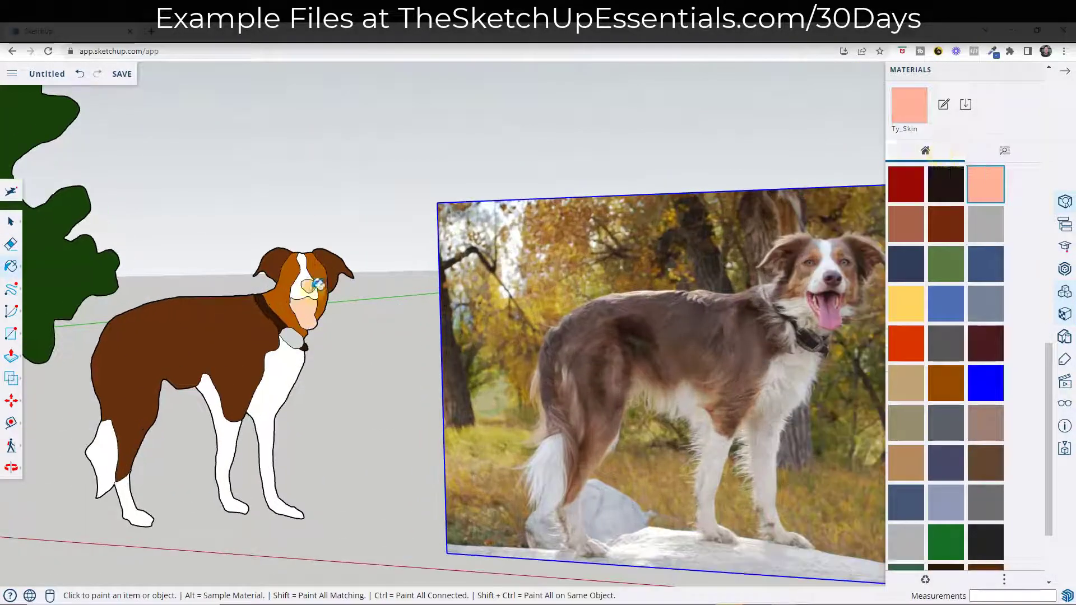
# Change the Ty_Skin material colour to pink and select the whole traced dog
pyautogui.click(1038, 258)
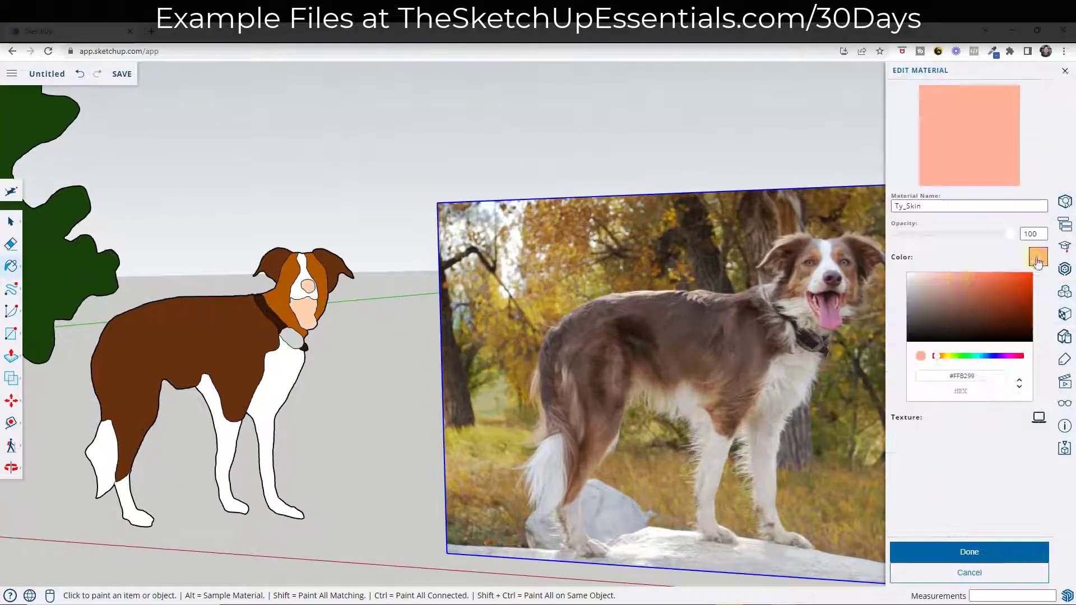
pyautogui.click(1018, 356)
pyautogui.click(955, 298)
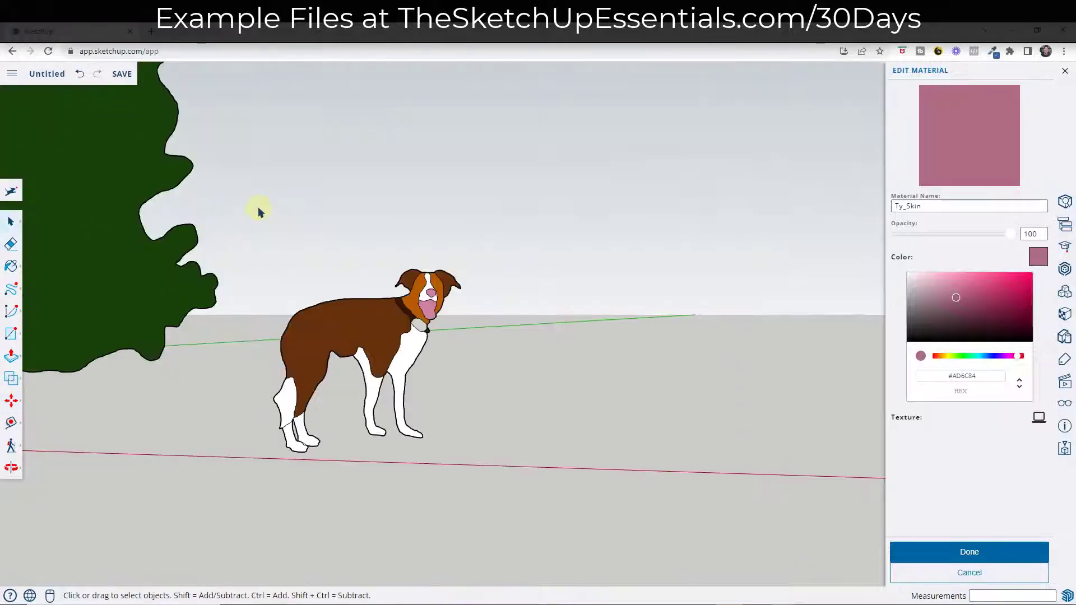
pyautogui.moveTo(258, 212); pyautogui.dragTo(538, 483)
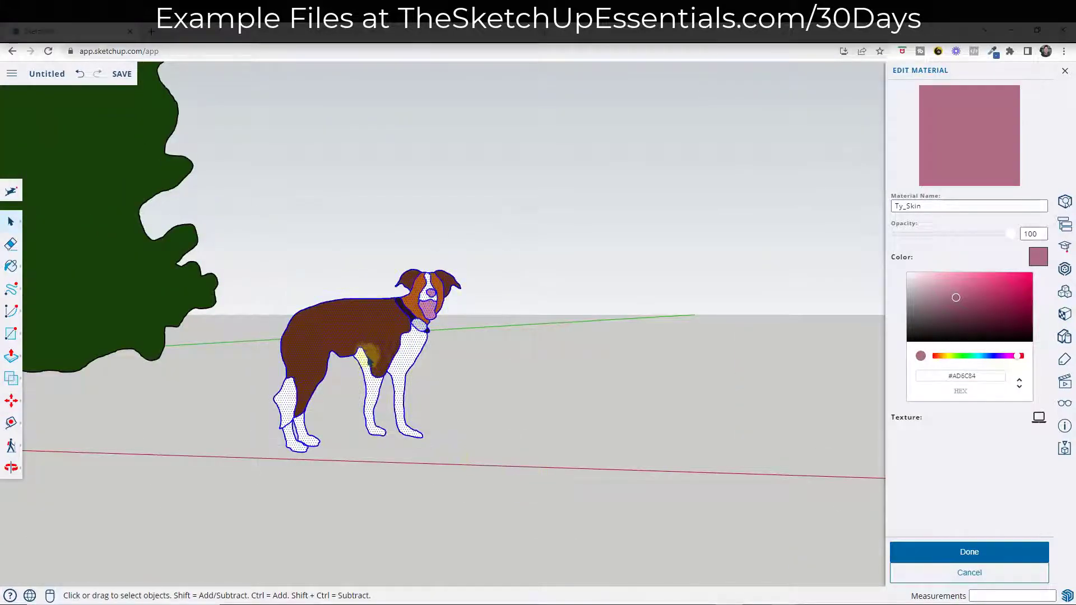
# Make the selected dog a component named Bonnie with Always face camera enabled
pyautogui.rightClick(371, 329)
pyautogui.click(443, 400)
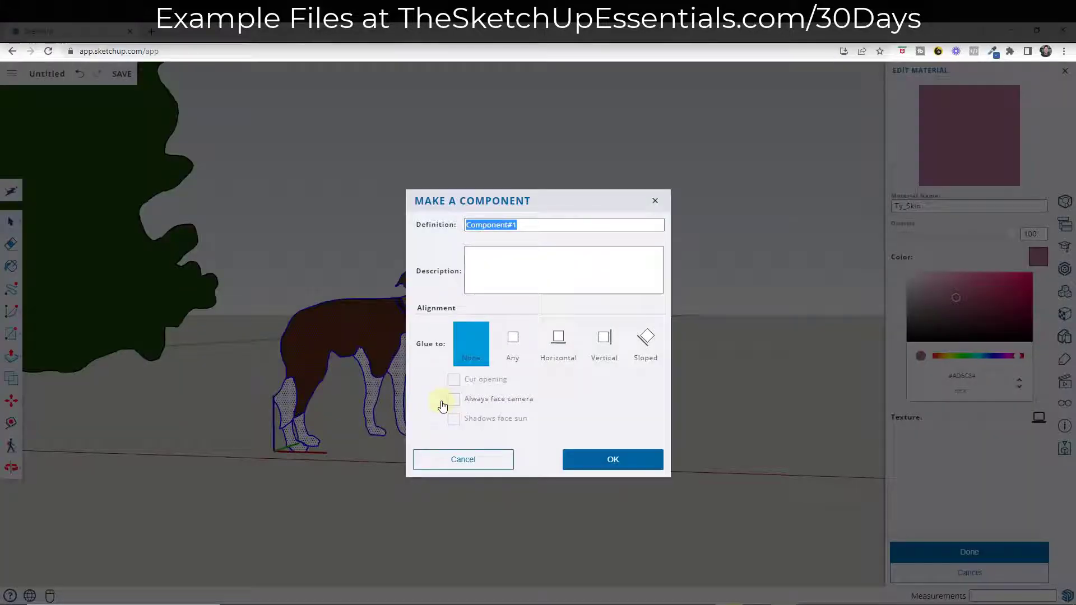
pyautogui.write('Bonnie')
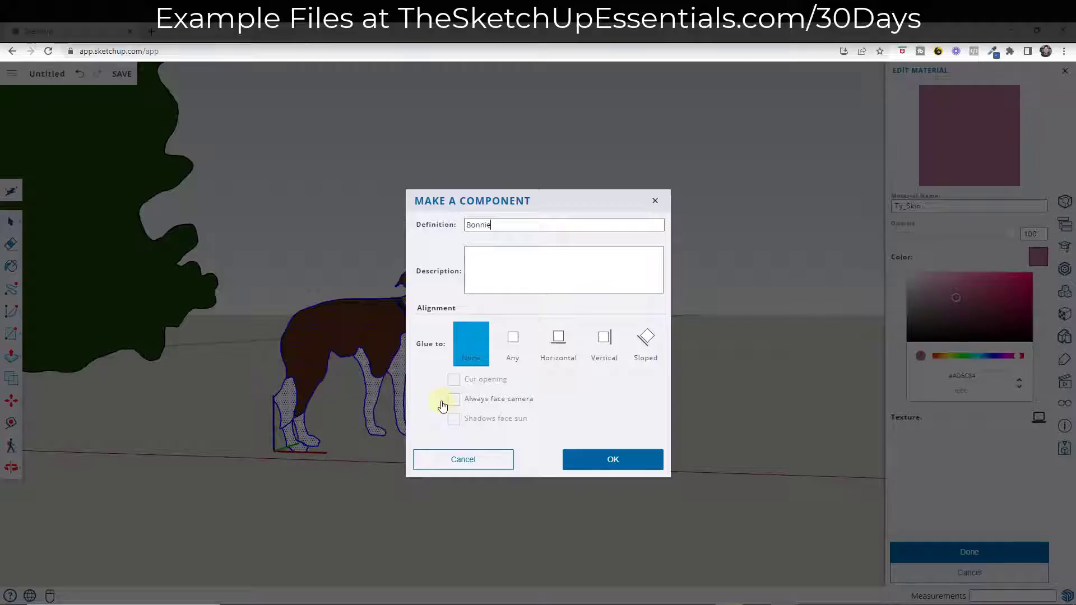
pyautogui.click(454, 399)
pyautogui.click(600, 458)
# Orbit around the Bonnie component to confirm it turns to face the camera
pyautogui.press('o')
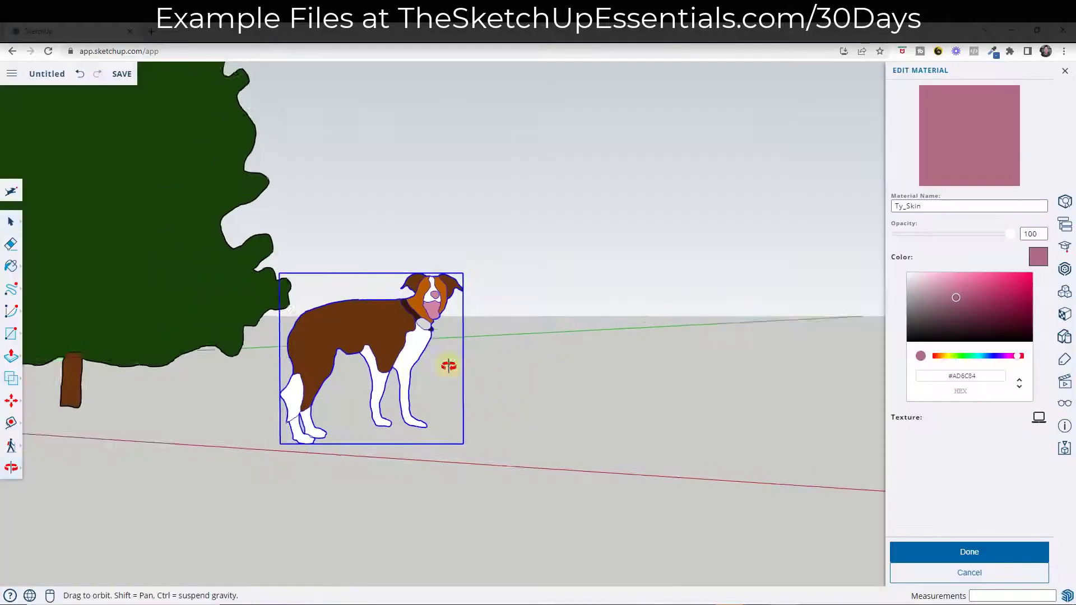
pyautogui.moveTo(447, 365); pyautogui.dragTo(466, 381)
pyautogui.scroll(5, 353, 365)
pyautogui.press('space')
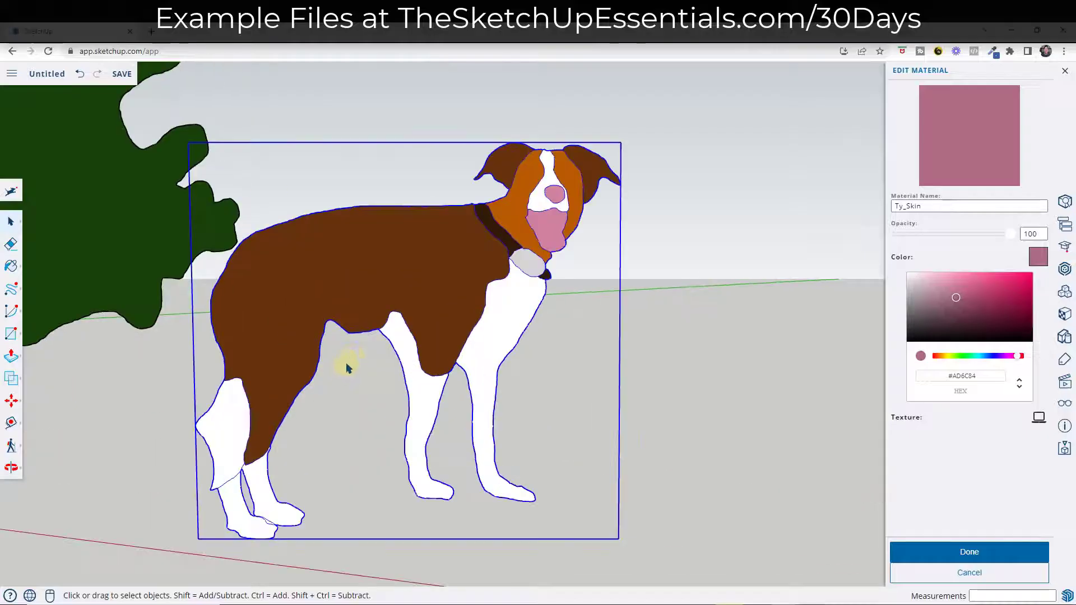
pyautogui.scroll(-3, 400, 336)
pyautogui.moveTo(400, 336)
pyautogui.mouseDown(button='middle')
pyautogui.moveTo(334, 329)
pyautogui.moveTo(401, 336)
pyautogui.mouseUp(button='middle')
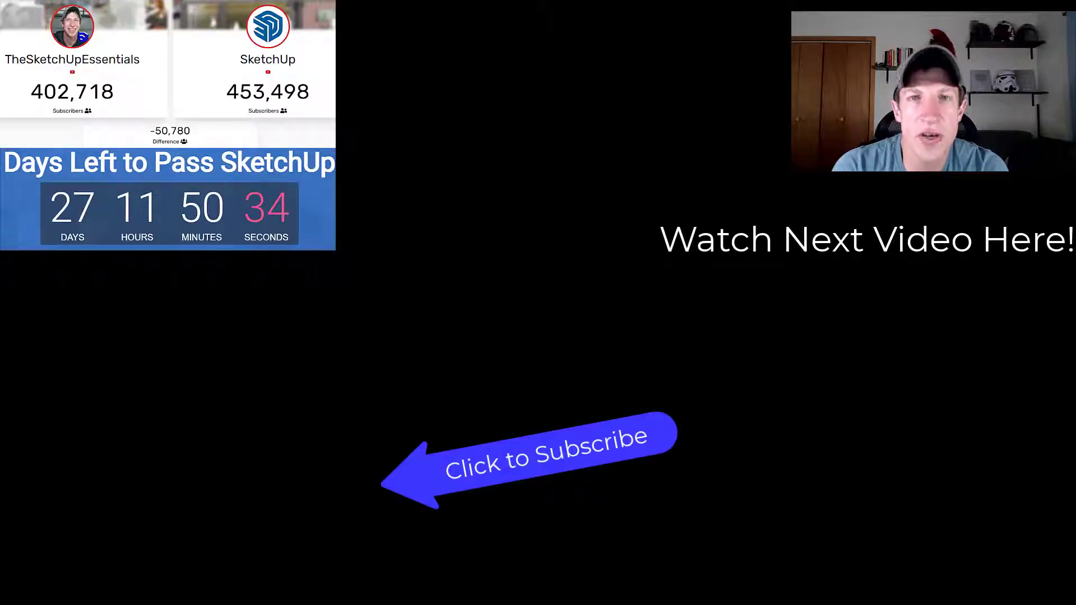